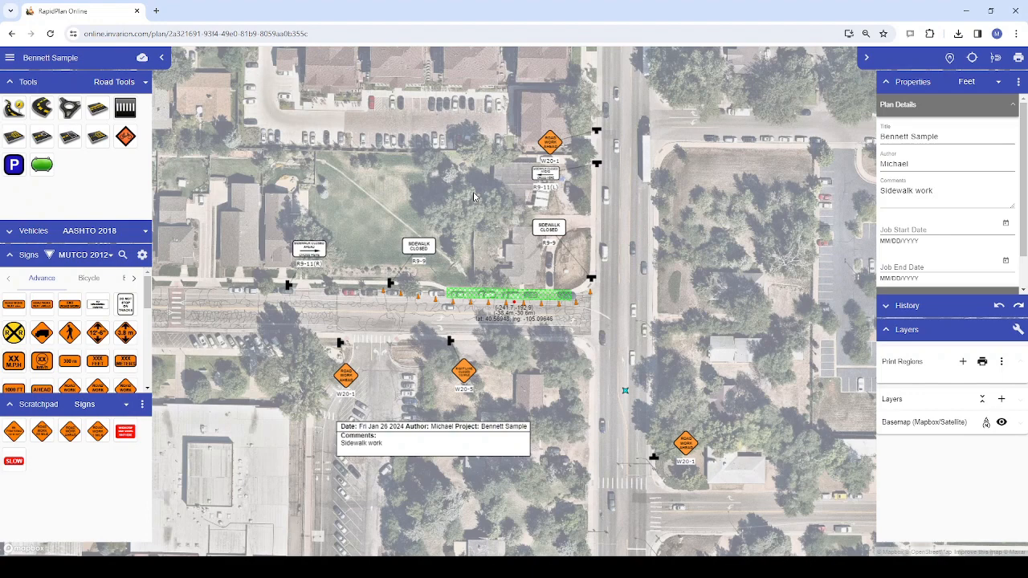
# Open the plan's print preview and set the page size to TABLOID (11.00" x 17.00")
pyautogui.moveTo(472, 205); pyautogui.dragTo(469, 180)
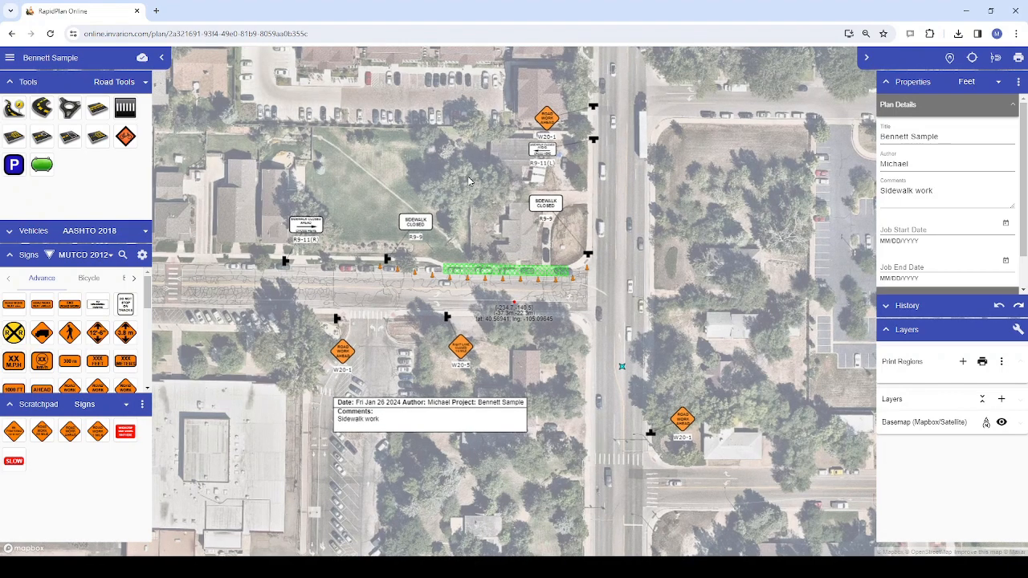
pyautogui.click(1017, 60)
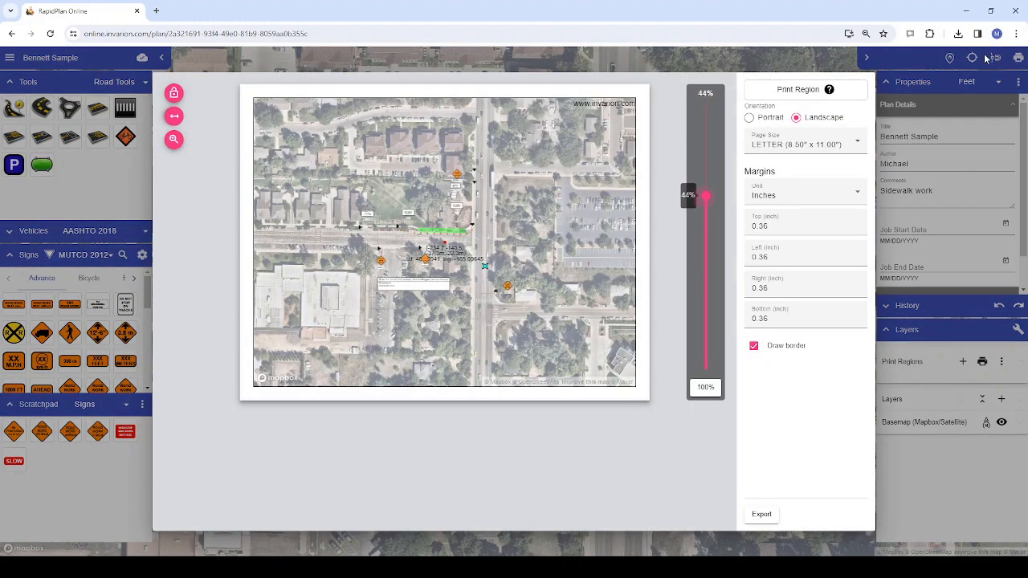
pyautogui.click(859, 143)
pyautogui.click(831, 387)
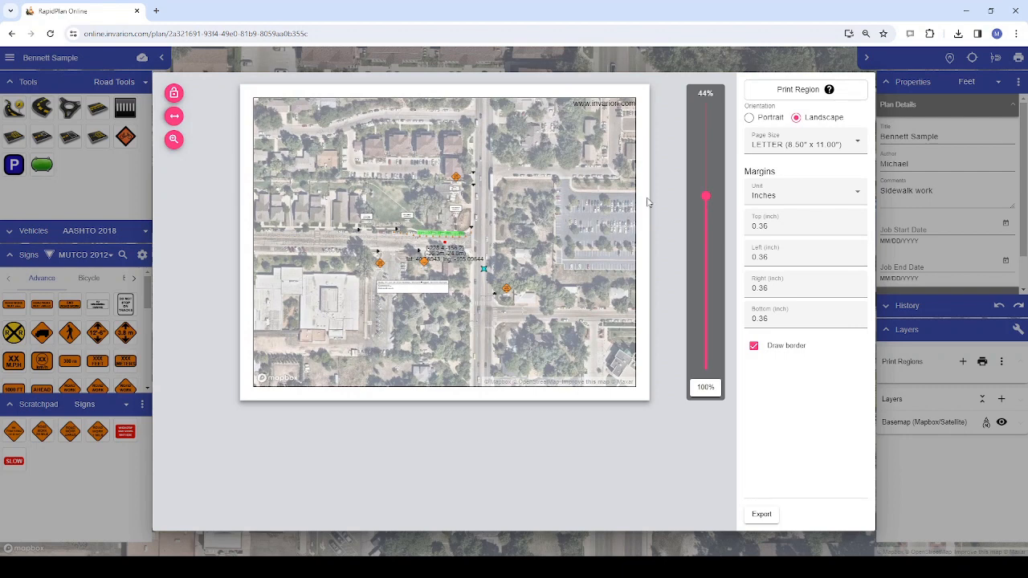
pyautogui.scroll(2, 420, 238)
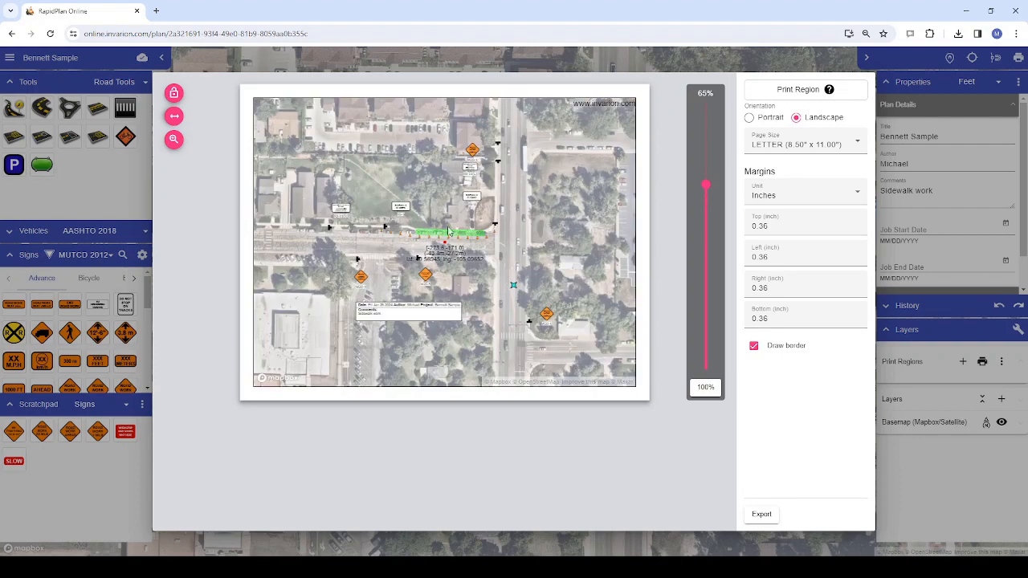
pyautogui.click(831, 145)
pyautogui.scroll(-2, 833, 178)
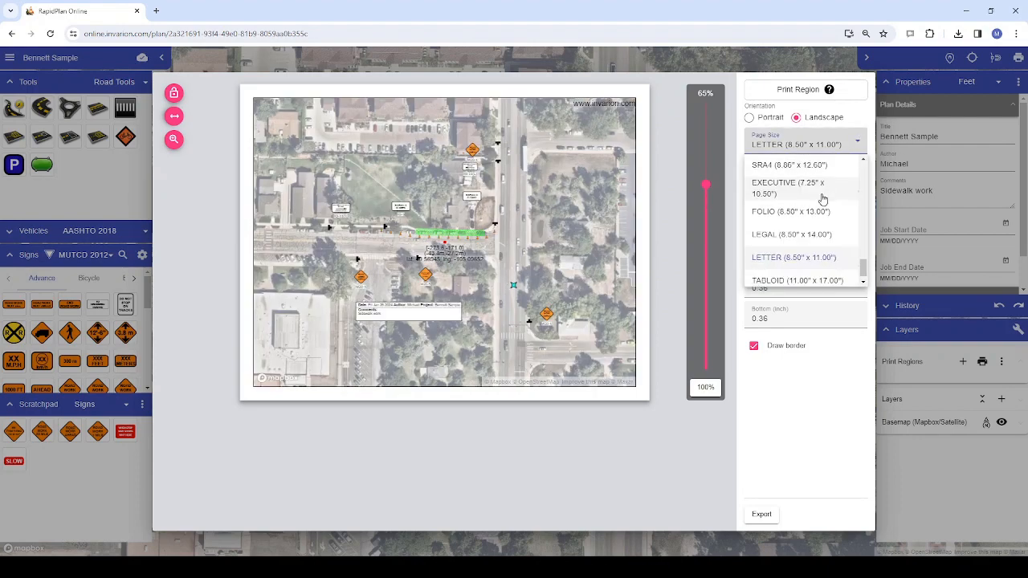
pyautogui.click(800, 273)
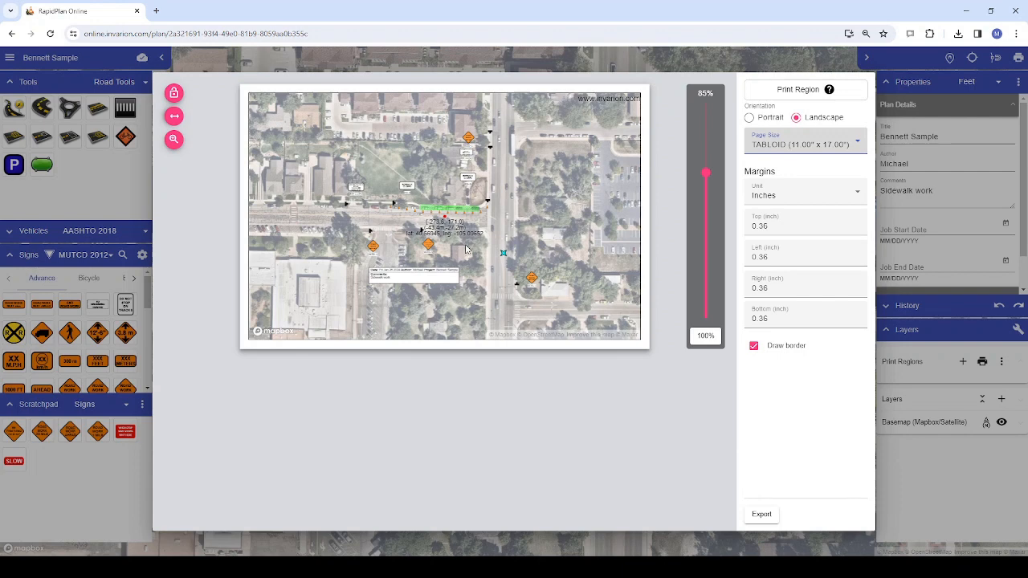
# Frame the sidewalk closure and its surrounding signs on the print page at 129% scale
pyautogui.moveTo(466, 249)
pyautogui.mouseDown()
pyautogui.moveTo(423, 244)
pyautogui.moveTo(498, 256)
pyautogui.moveTo(483, 252)
pyautogui.mouseUp()
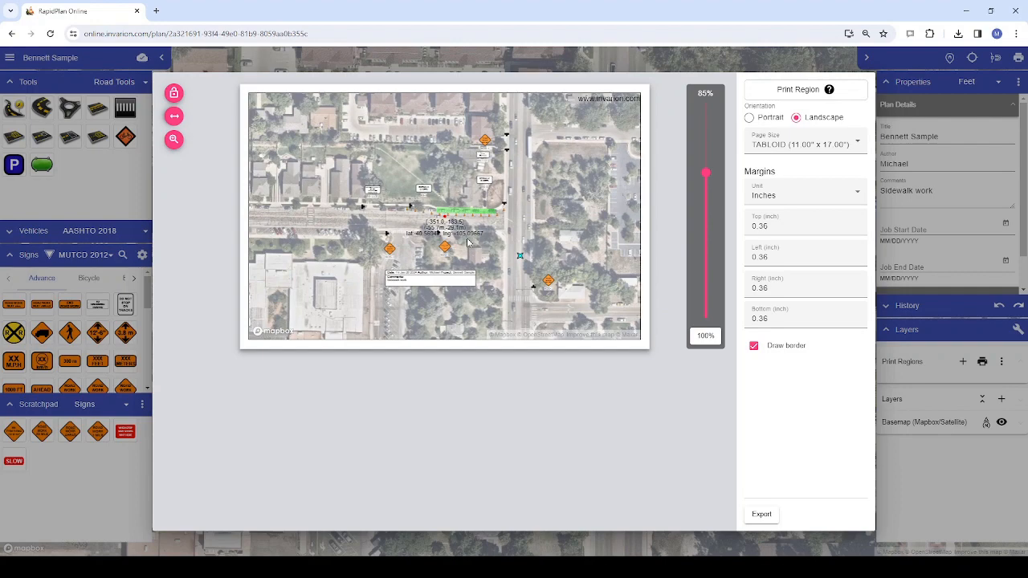
pyautogui.scroll(4, 465, 239)
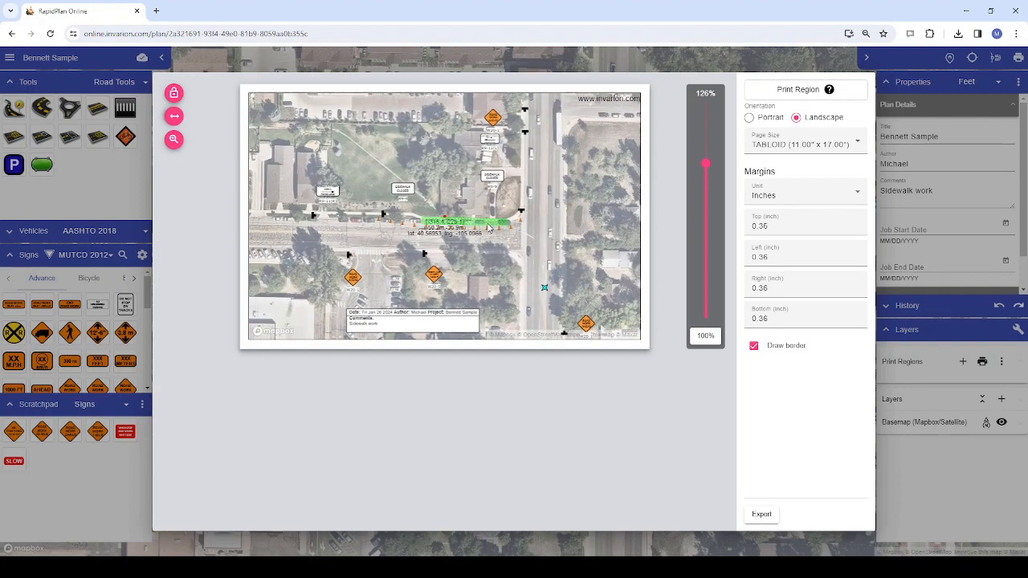
pyautogui.moveTo(486, 219); pyautogui.dragTo(484, 216)
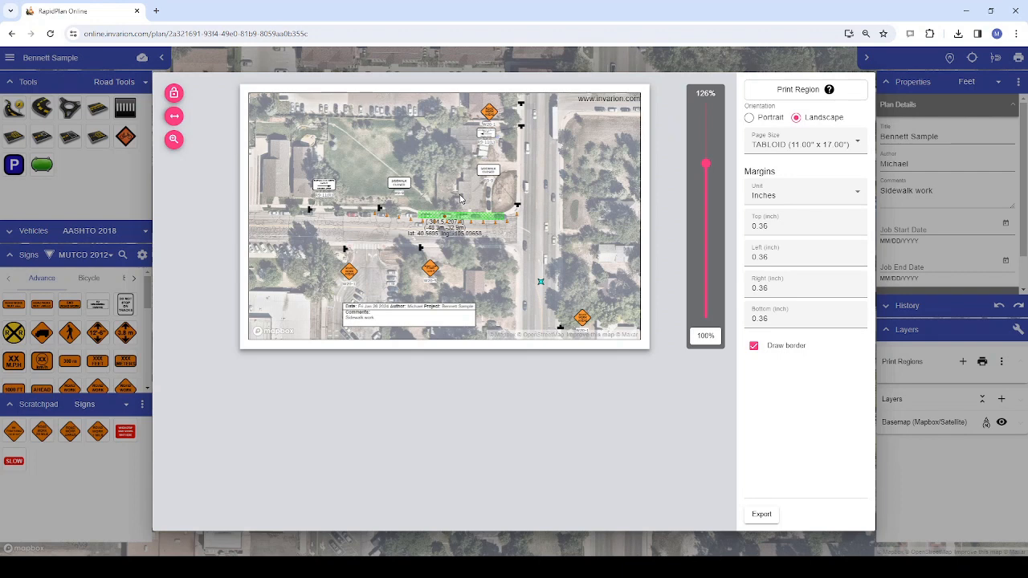
pyautogui.scroll(2, 506, 189)
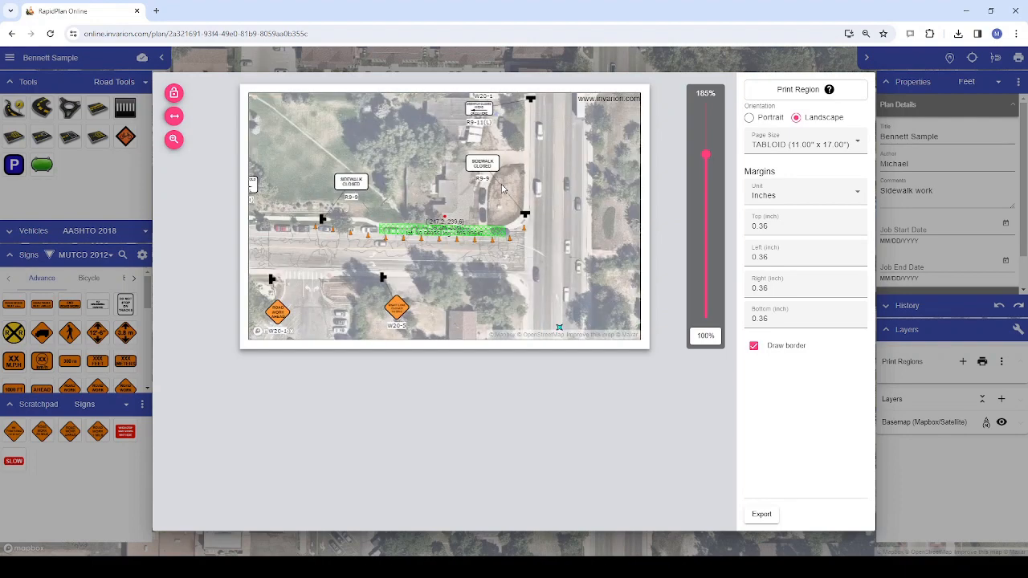
pyautogui.scroll(-2, 426, 249)
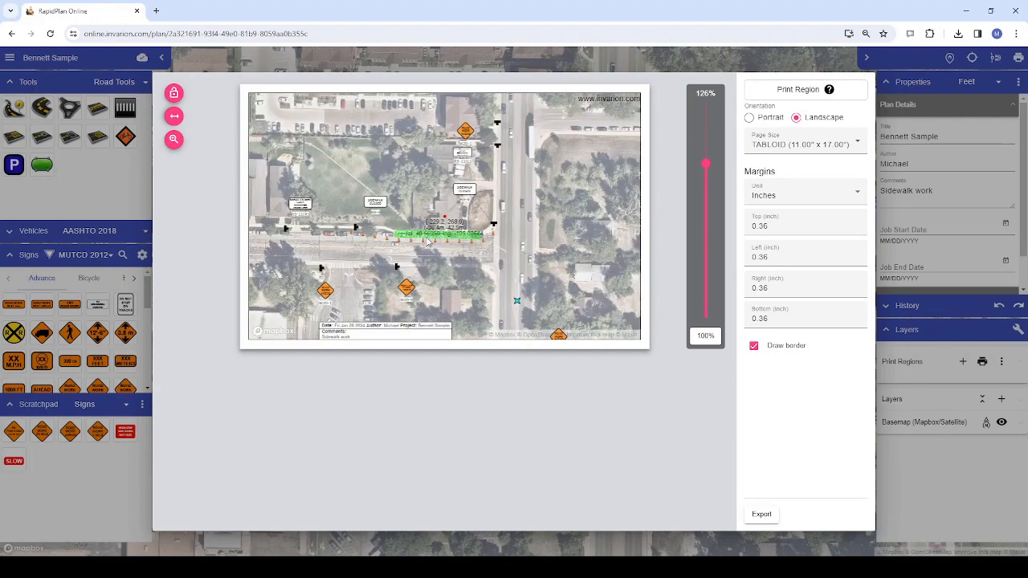
pyautogui.scroll(2, 422, 273)
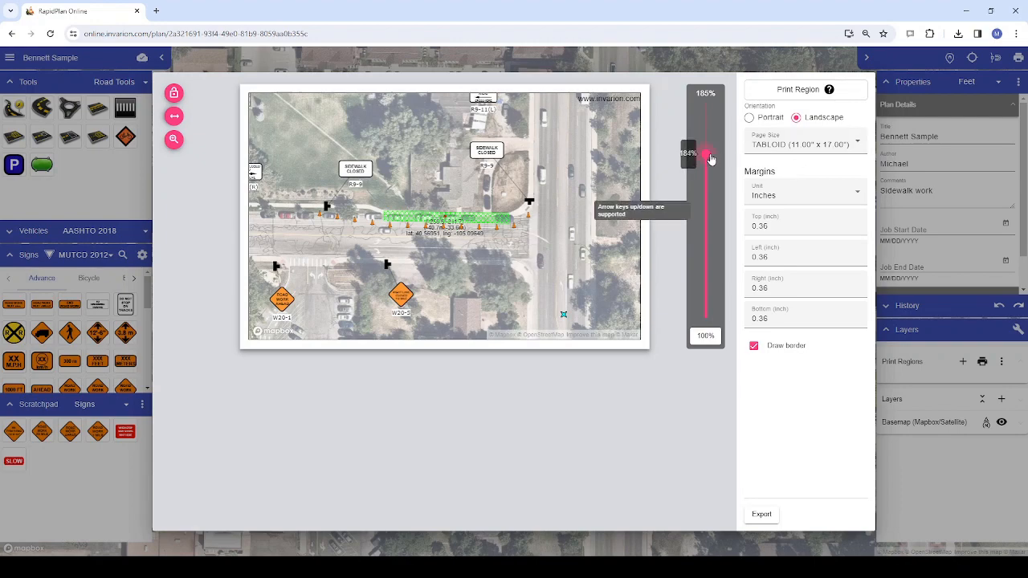
pyautogui.moveTo(711, 159); pyautogui.dragTo(707, 167)
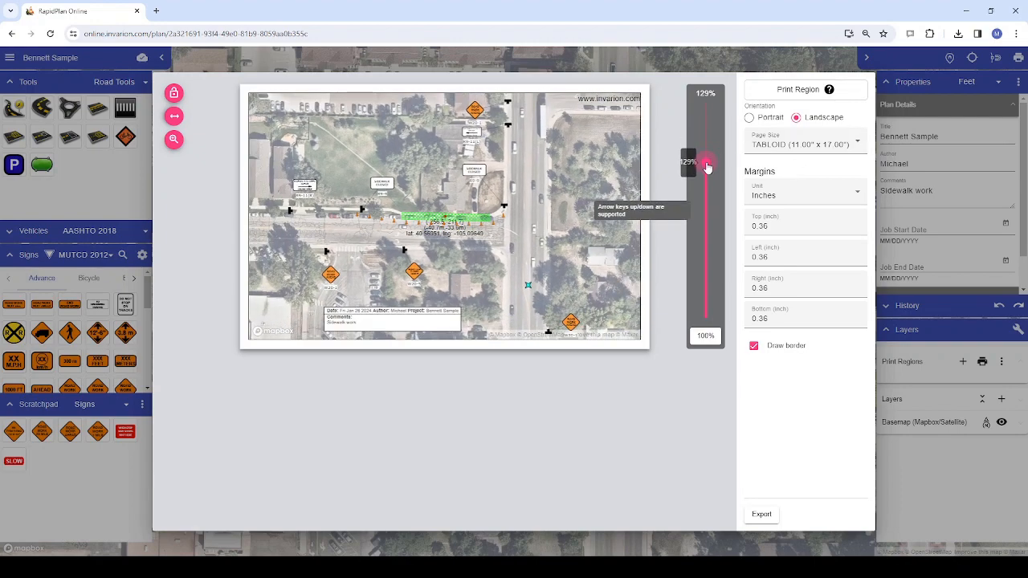
pyautogui.moveTo(569, 217); pyautogui.dragTo(580, 218)
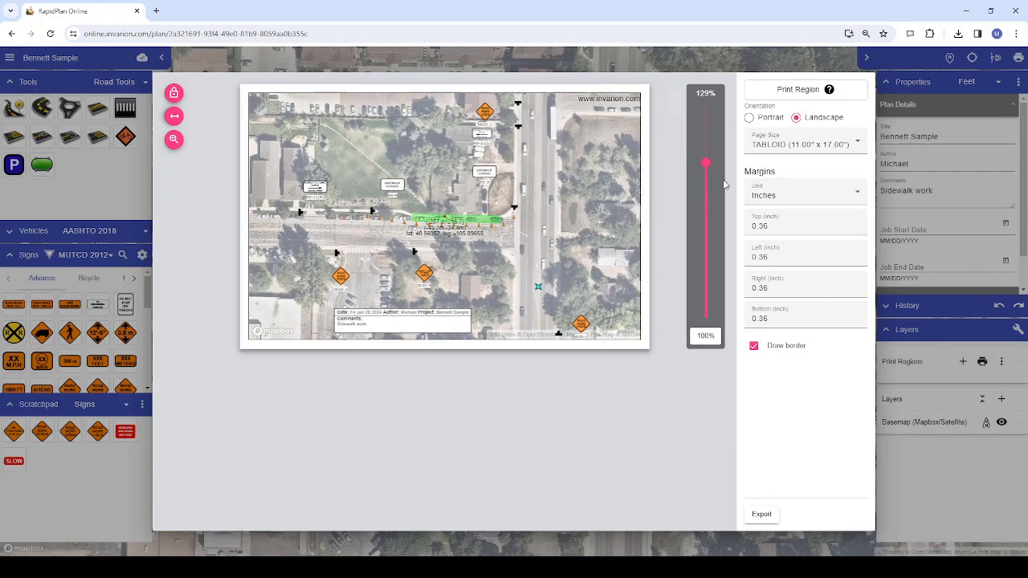
pyautogui.moveTo(710, 167)
# Hide the print preview's zoom control and show it again
pyautogui.click(172, 142)
pyautogui.click(173, 141)
pyautogui.click(174, 141)
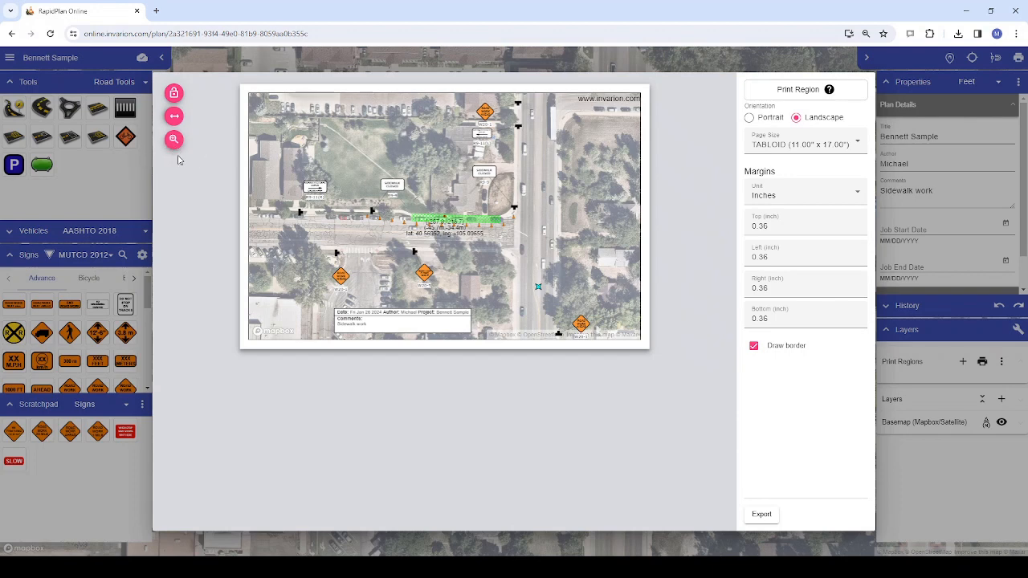
pyautogui.click(174, 139)
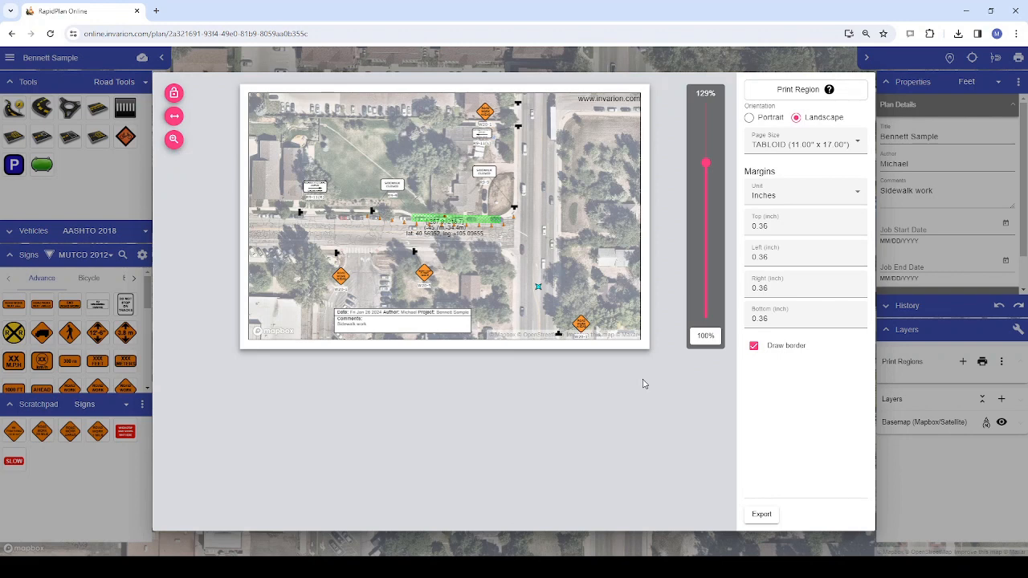
# View the available export formats and close the print preview without exporting
pyautogui.click(763, 518)
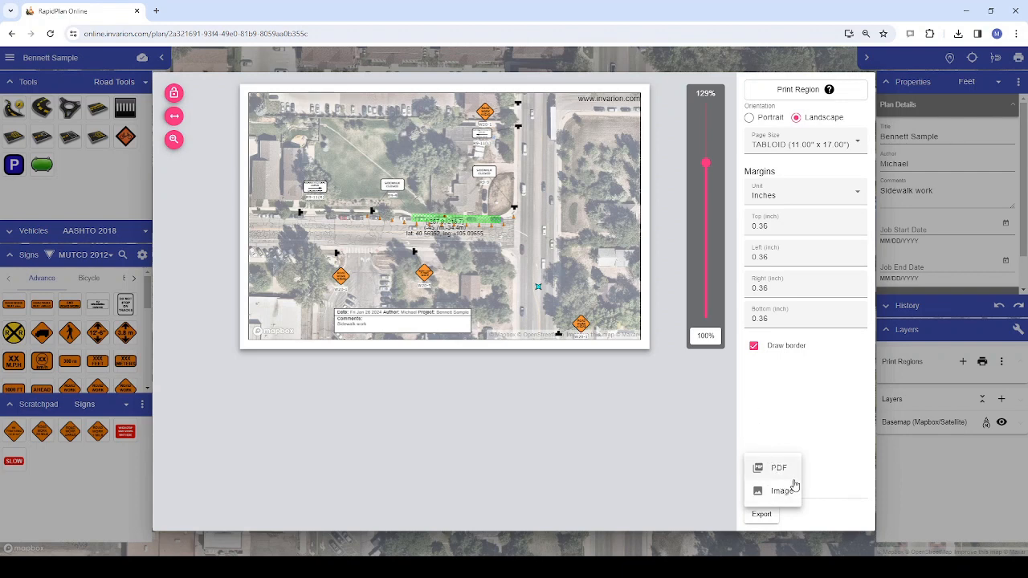
pyautogui.click(712, 397)
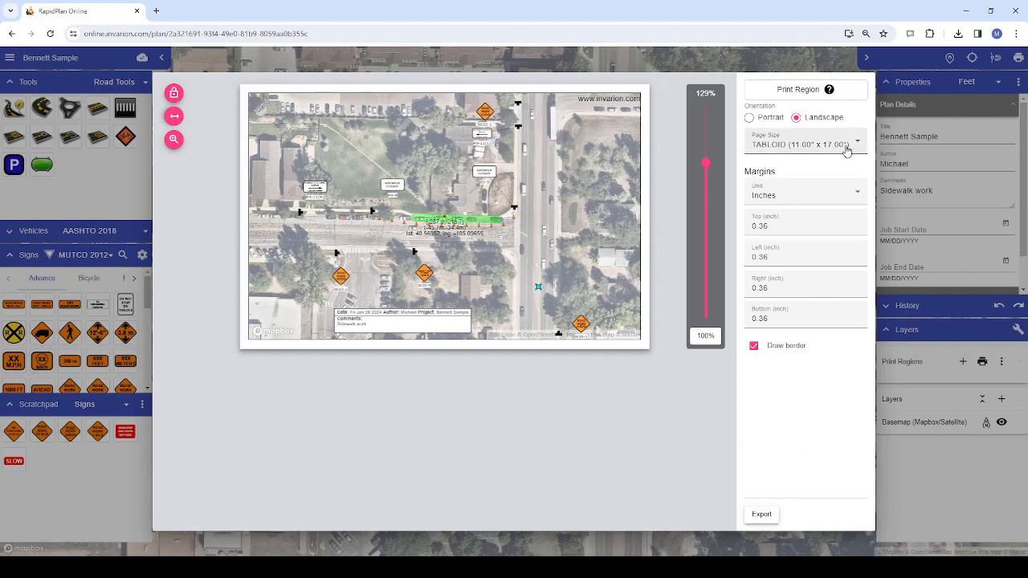
pyautogui.click(920, 255)
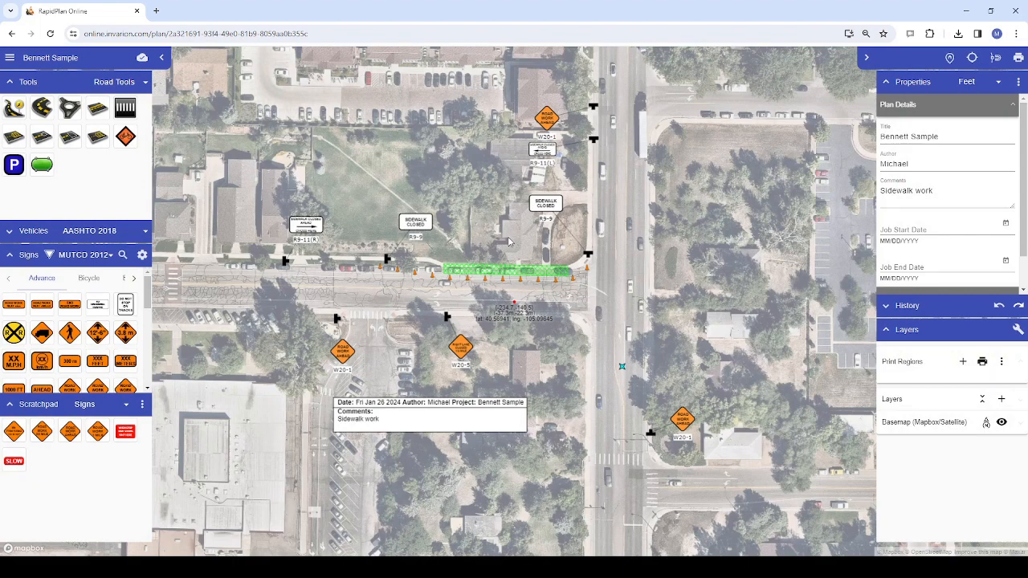
# Create a print region over the sidewalk work area and extend its upper-left corner slightly outward
pyautogui.click(924, 362)
pyautogui.click(925, 360)
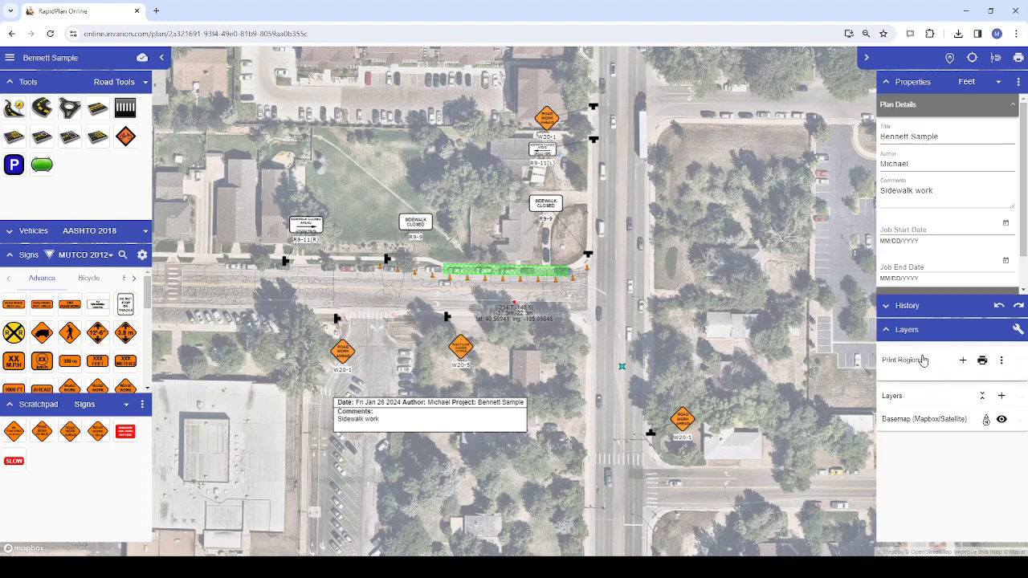
pyautogui.click(962, 363)
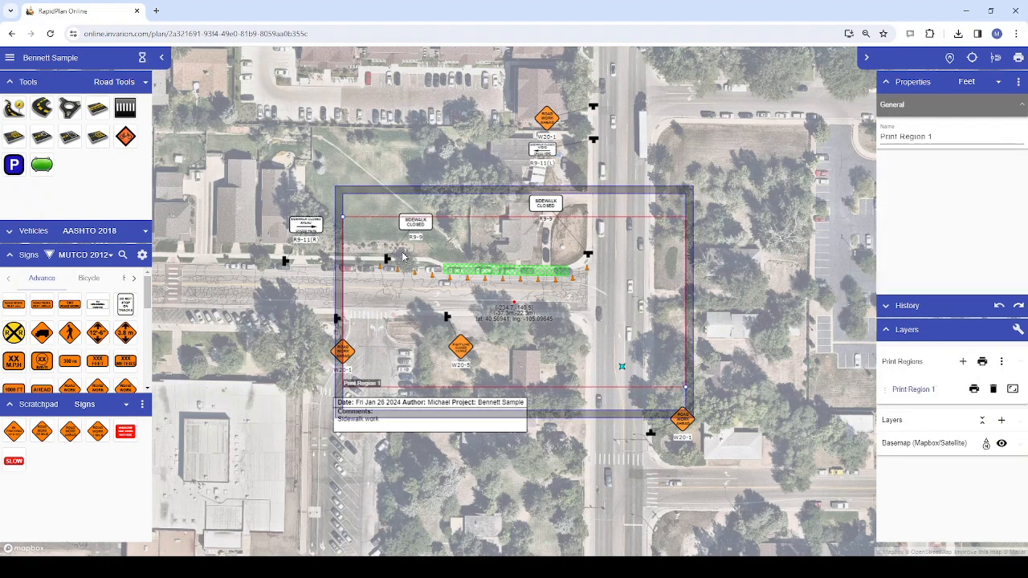
pyautogui.moveTo(343, 218); pyautogui.dragTo(328, 186)
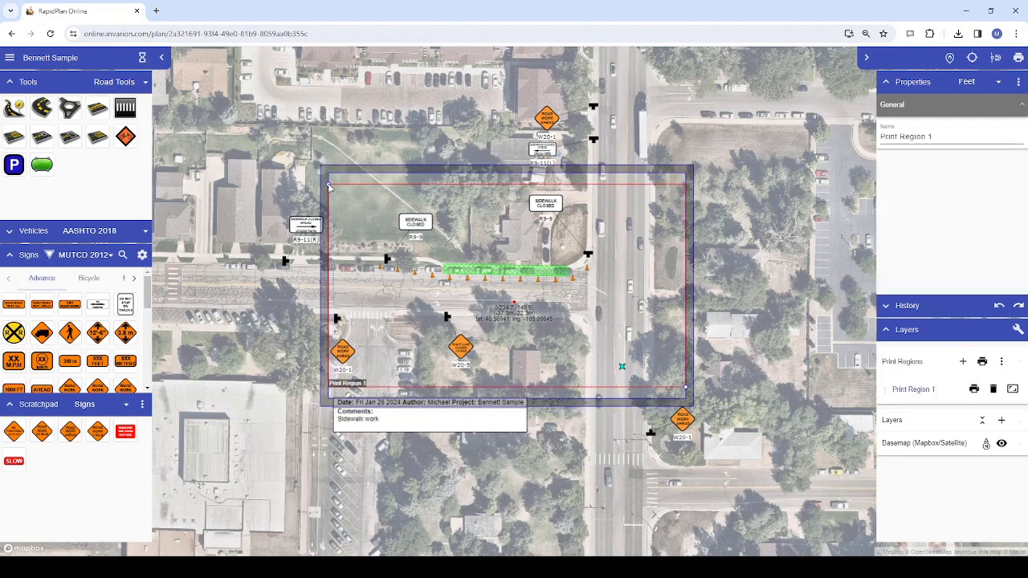
pyautogui.click(530, 329)
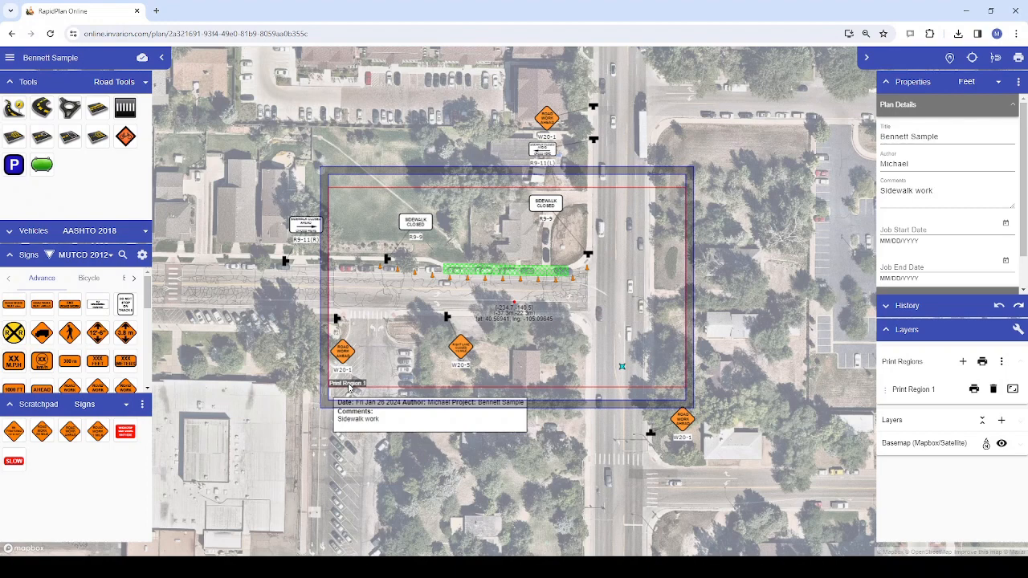
# Enlarge the print region from its two corner handles so it encloses all the signs and the comments box
pyautogui.click(349, 389)
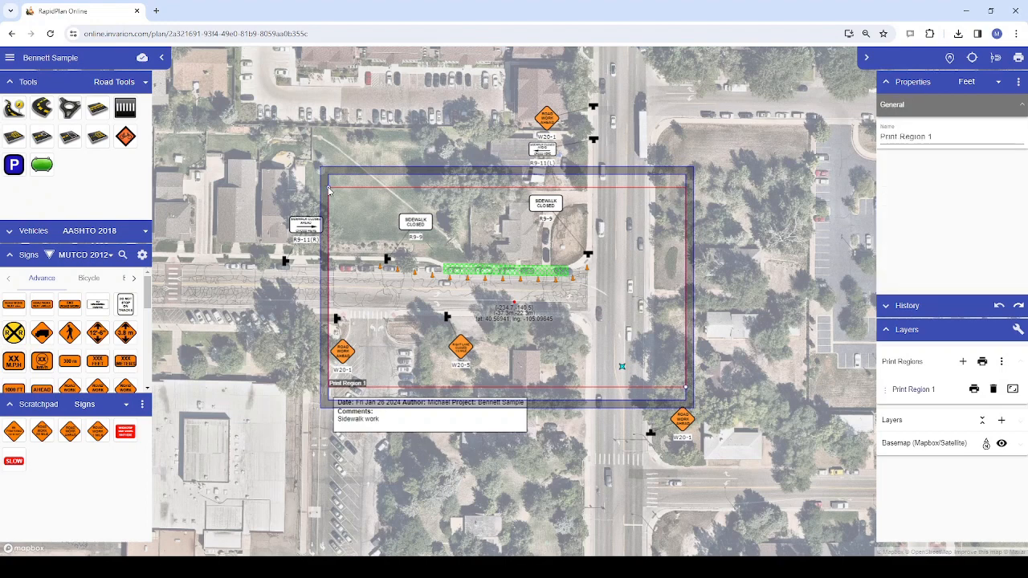
pyautogui.moveTo(327, 189); pyautogui.dragTo(334, 80)
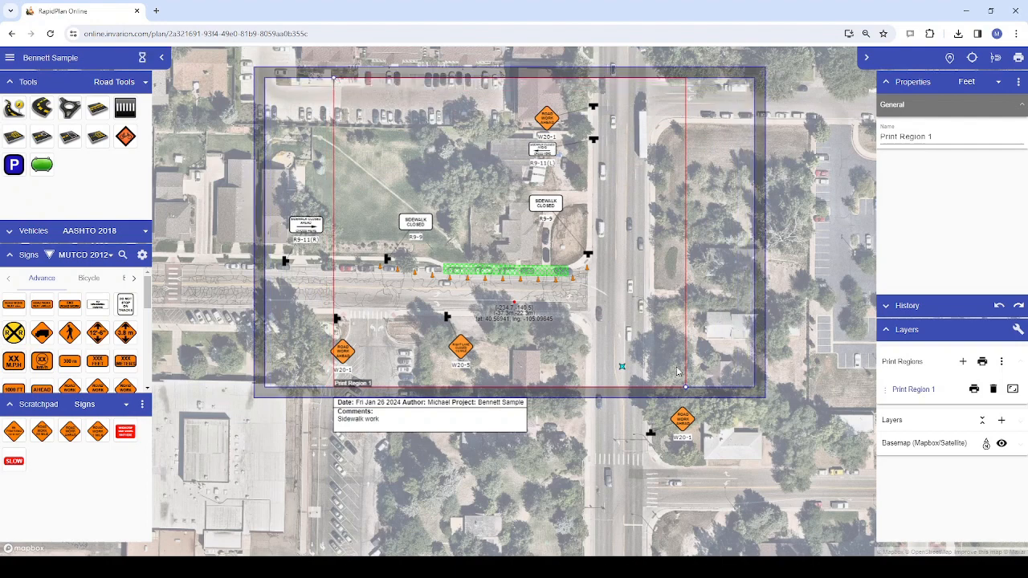
pyautogui.moveTo(685, 389); pyautogui.dragTo(704, 534)
pyautogui.scroll(-2, 662, 434)
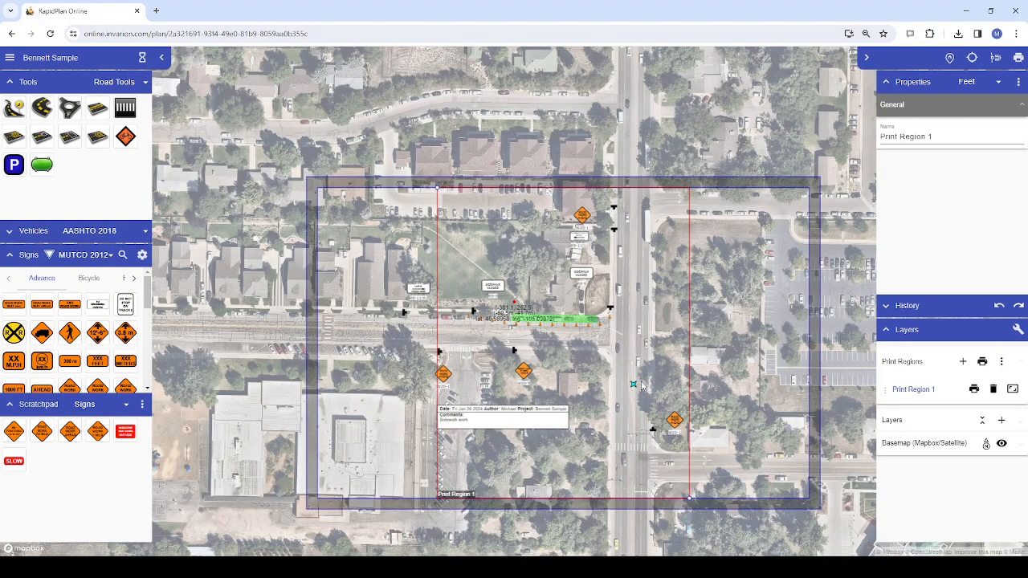
pyautogui.moveTo(619, 363); pyautogui.dragTo(590, 345)
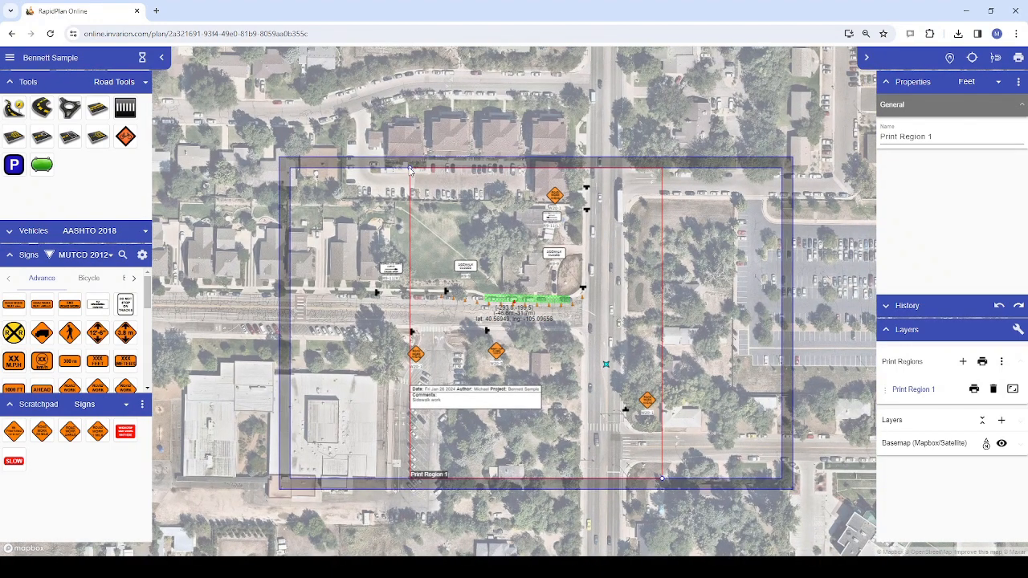
pyautogui.moveTo(410, 170); pyautogui.dragTo(363, 137)
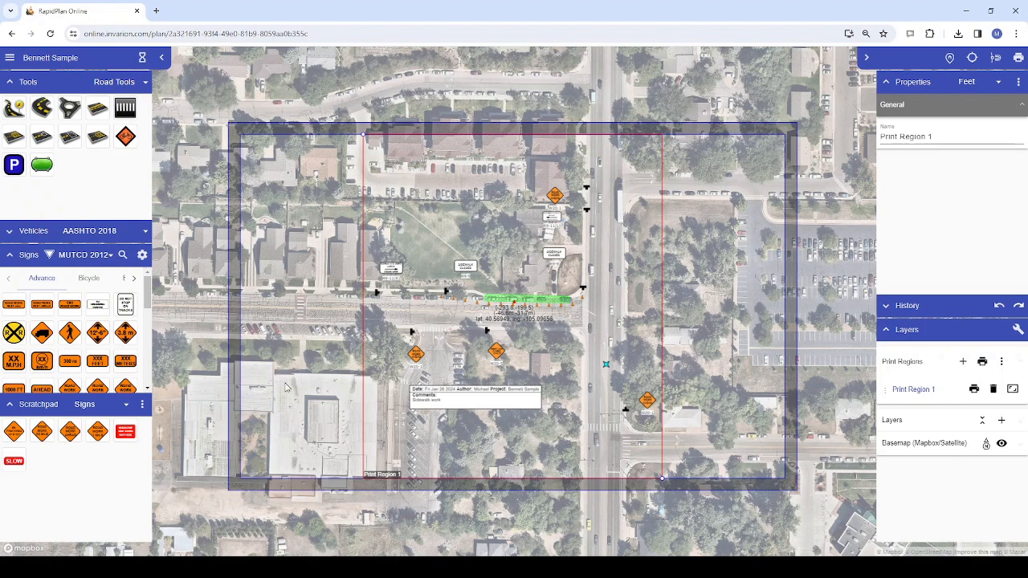
pyautogui.moveTo(264, 183); pyautogui.dragTo(341, 426)
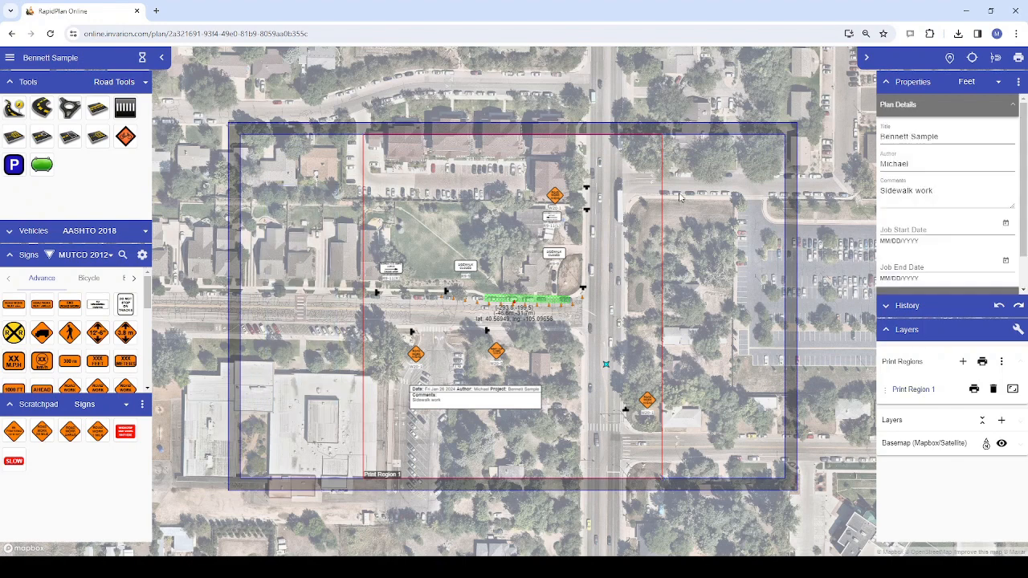
pyautogui.moveTo(677, 192); pyautogui.dragTo(786, 458)
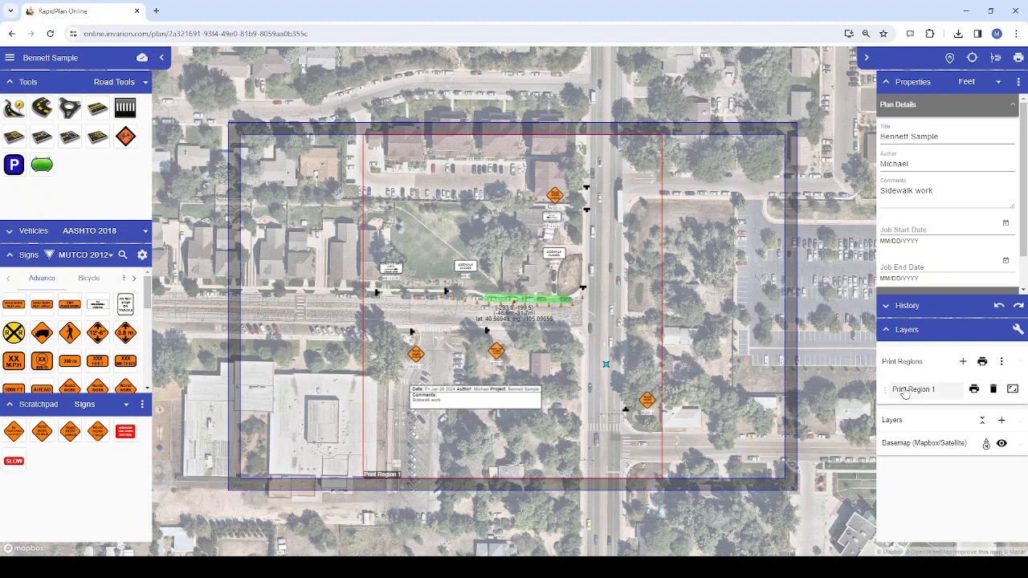
# Delete Print Region 1 and create a new print region over the closer view of the sidewalk work area
pyautogui.click(994, 389)
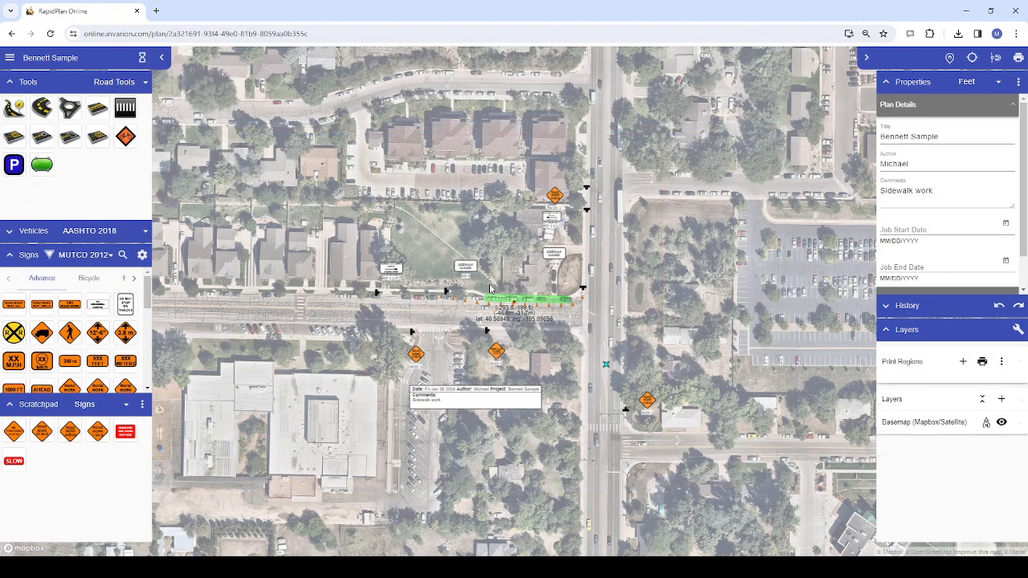
pyautogui.scroll(2, 492, 289)
pyautogui.click(964, 362)
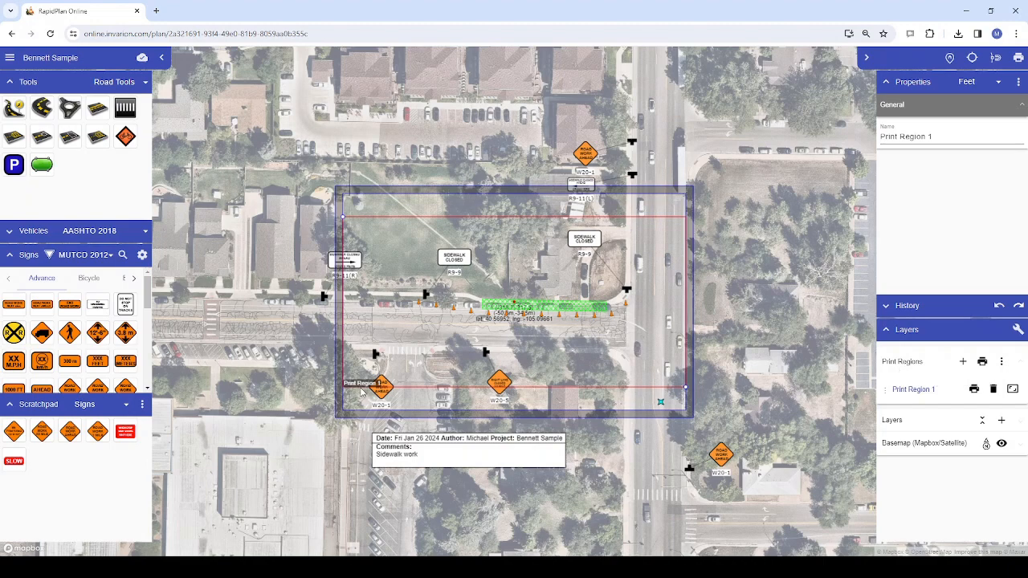
# Hide the center coordinates on the plan
pyautogui.moveTo(523, 325); pyautogui.dragTo(520, 297)
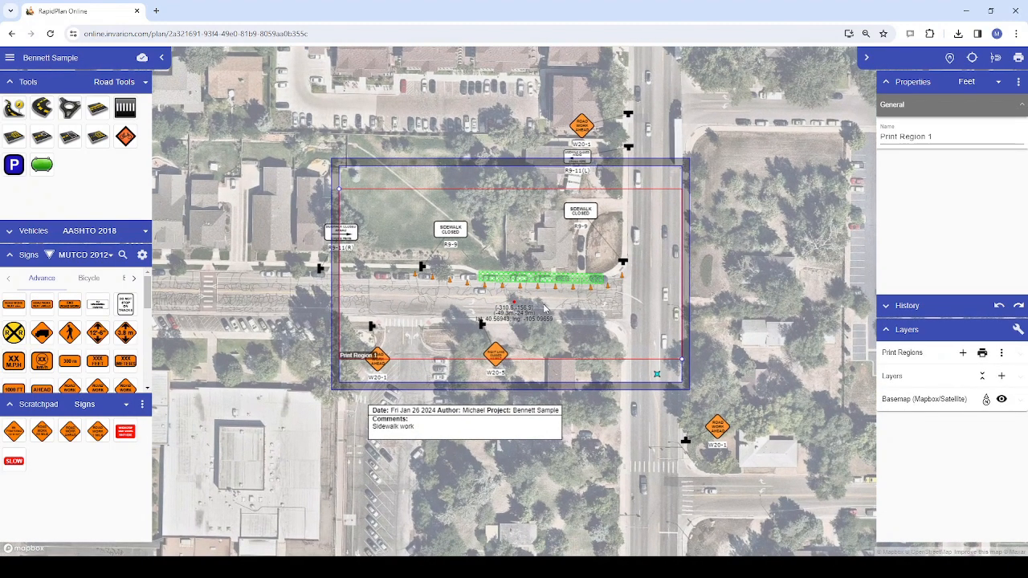
pyautogui.click(1018, 332)
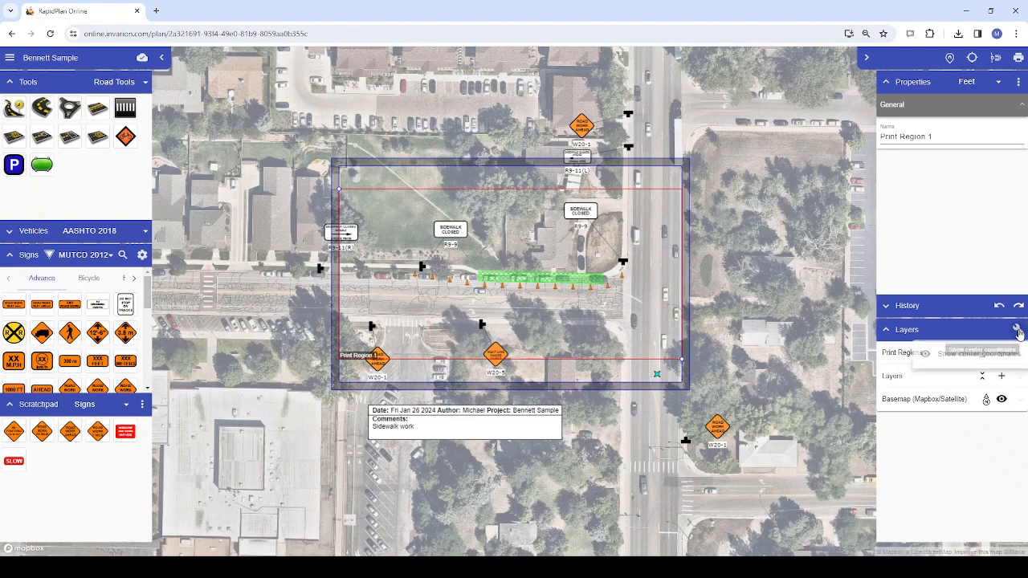
# Show the center coordinates on the plan again and extend the print region's upper-left corner outward
pyautogui.click(1018, 330)
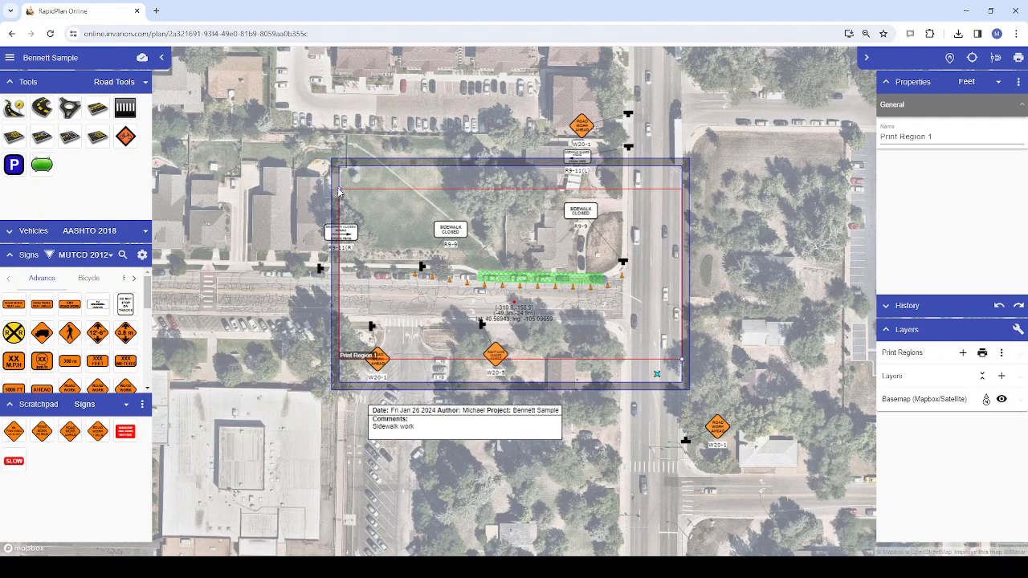
pyautogui.moveTo(338, 191); pyautogui.dragTo(292, 171)
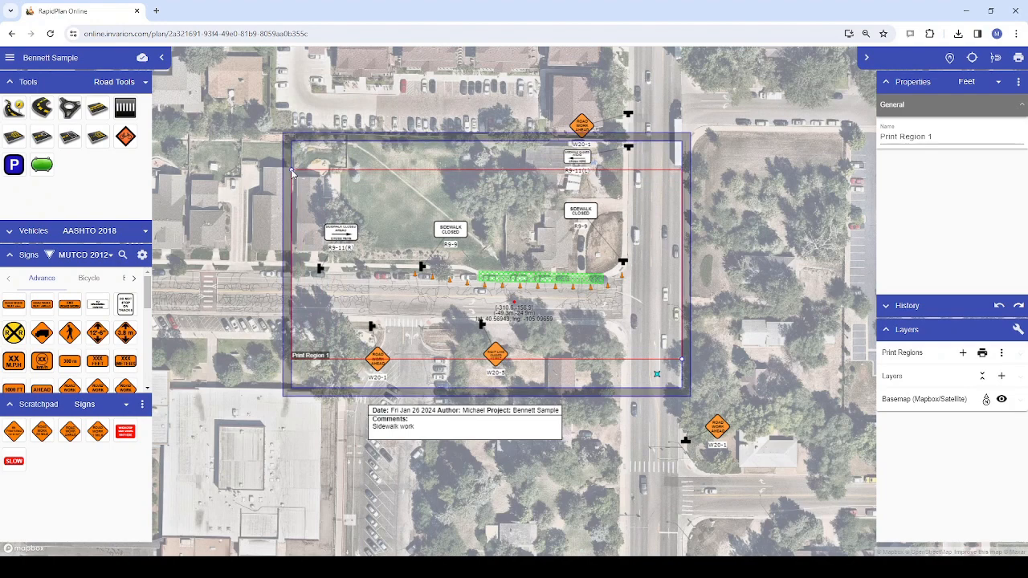
pyautogui.click(329, 364)
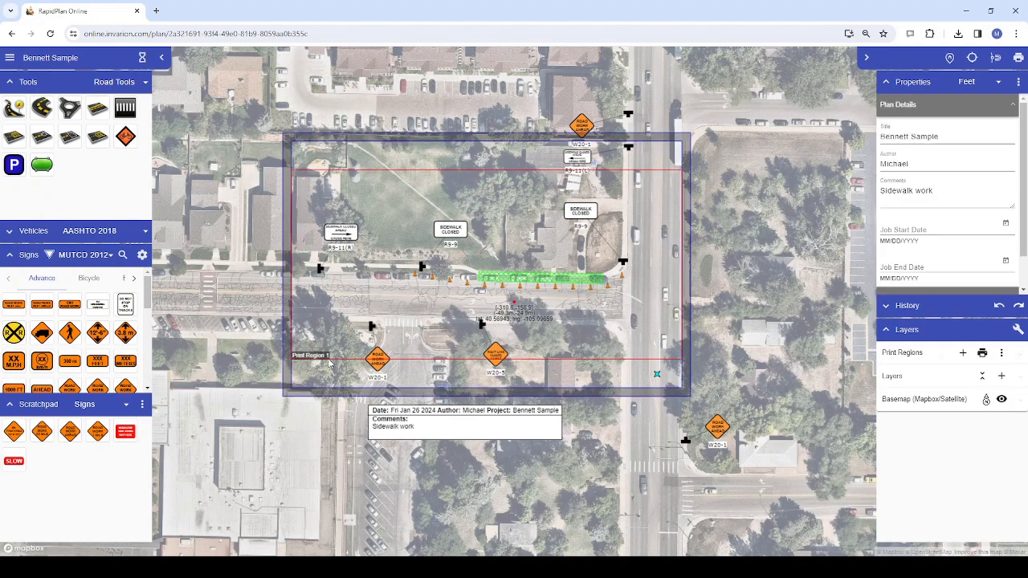
# Move the print region upward and stretch its lower-right corner so it encloses all the signs and the comments box
pyautogui.click(320, 359)
pyautogui.moveTo(320, 359); pyautogui.dragTo(307, 293)
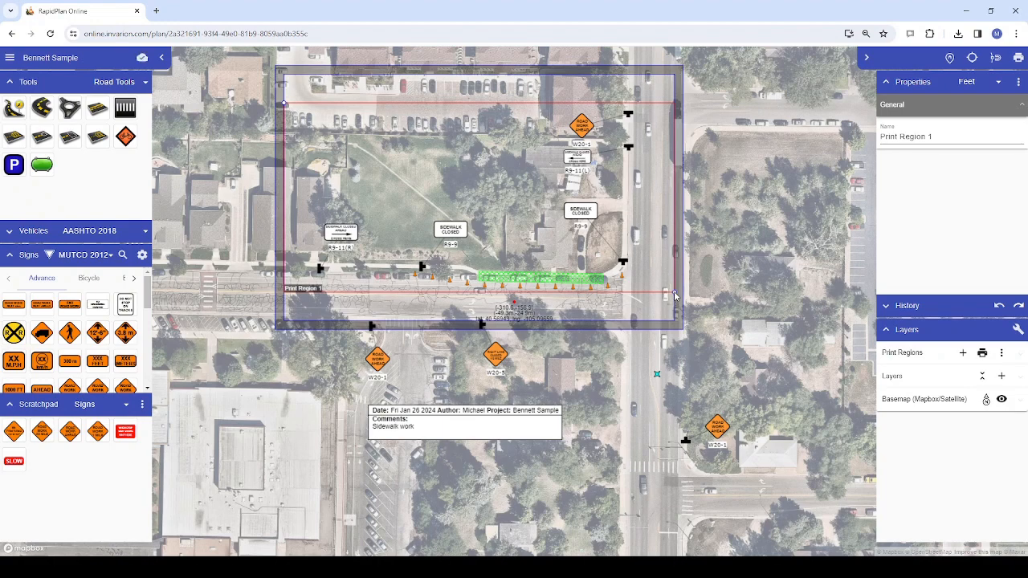
pyautogui.moveTo(674, 295); pyautogui.dragTo(758, 467)
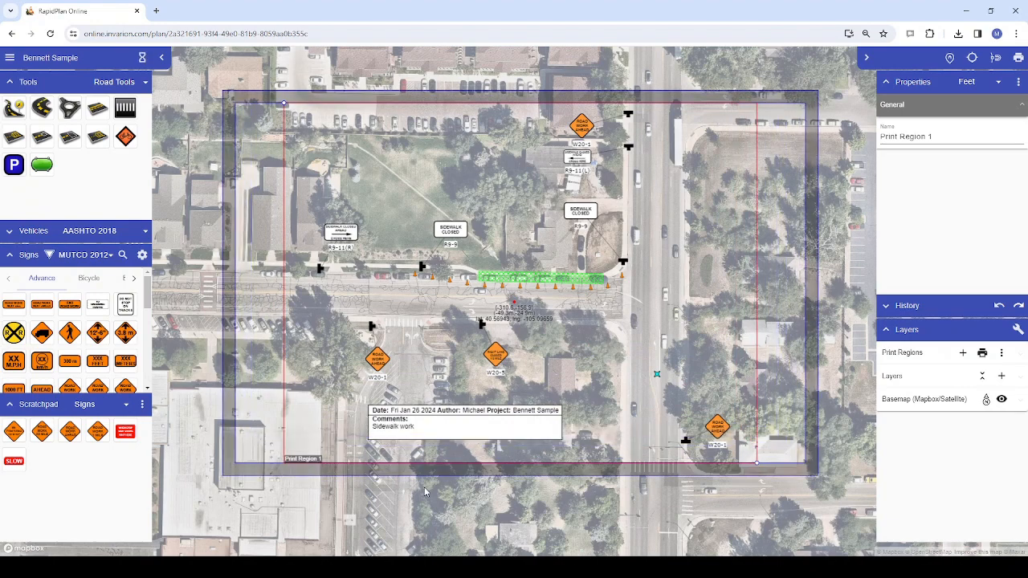
pyautogui.moveTo(305, 463); pyautogui.dragTo(304, 459)
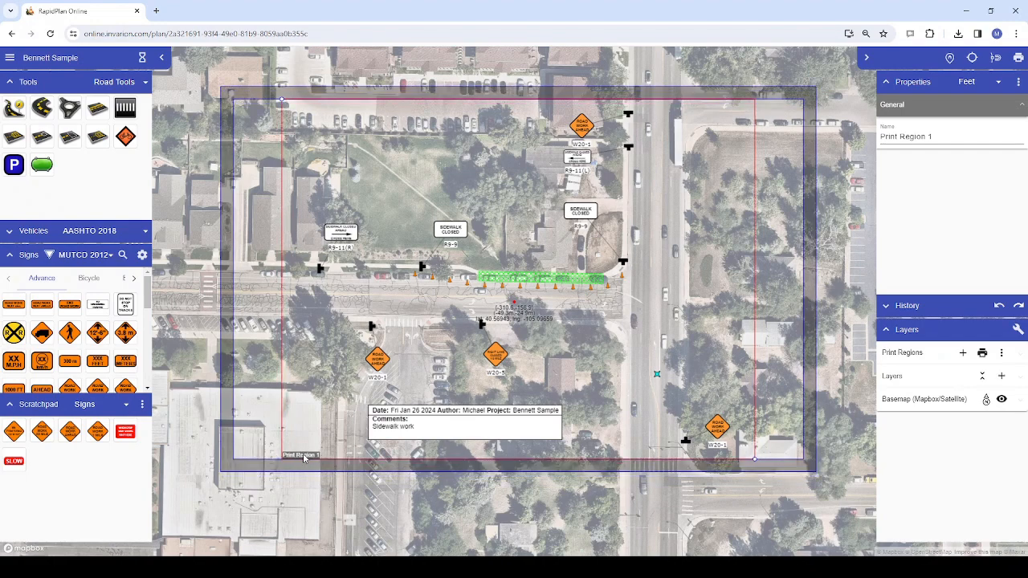
# Set the print regions' page size to LETTER
pyautogui.click(1001, 353)
pyautogui.moveTo(966, 471)
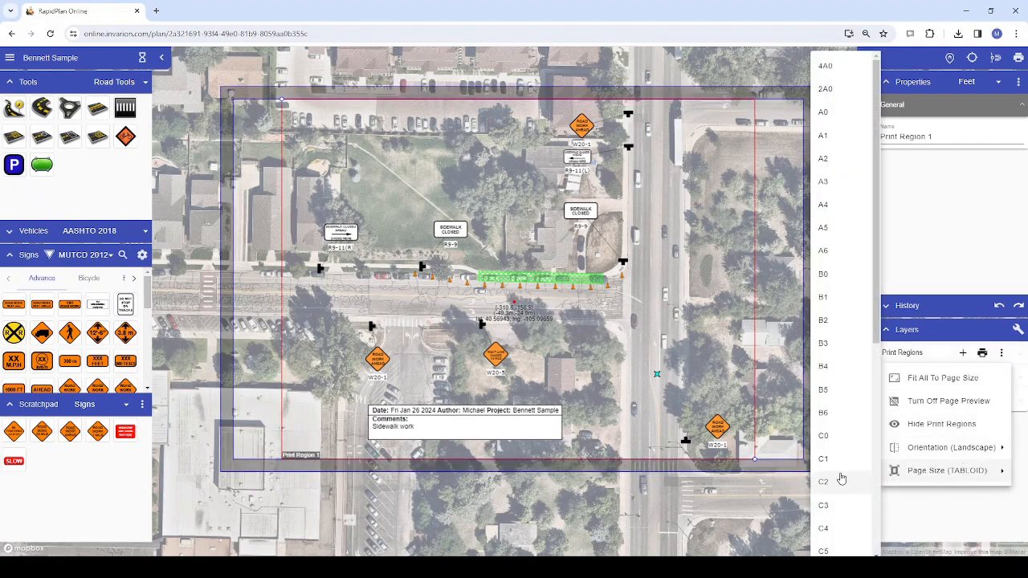
pyautogui.click(952, 512)
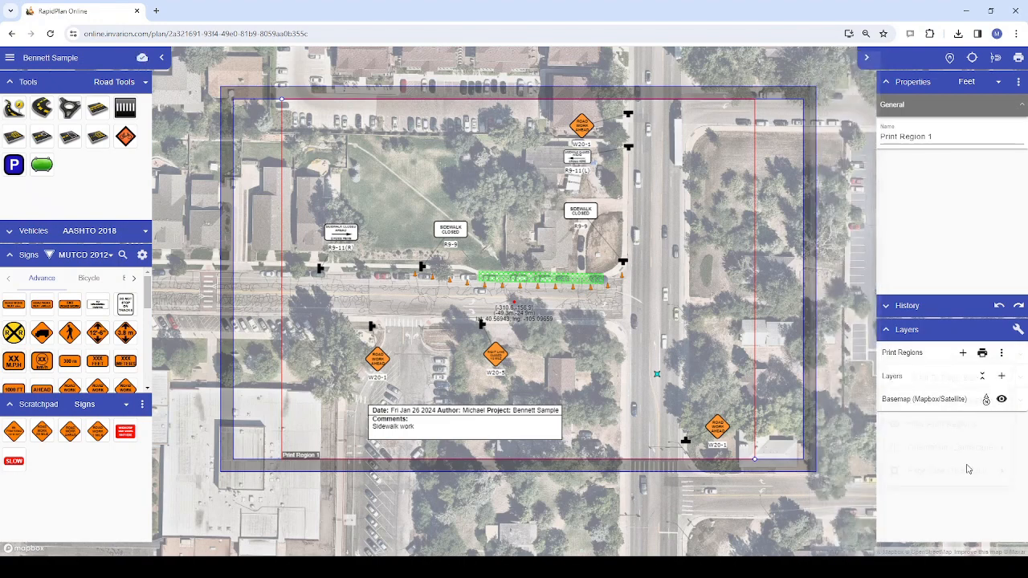
pyautogui.click(1002, 352)
pyautogui.moveTo(980, 472)
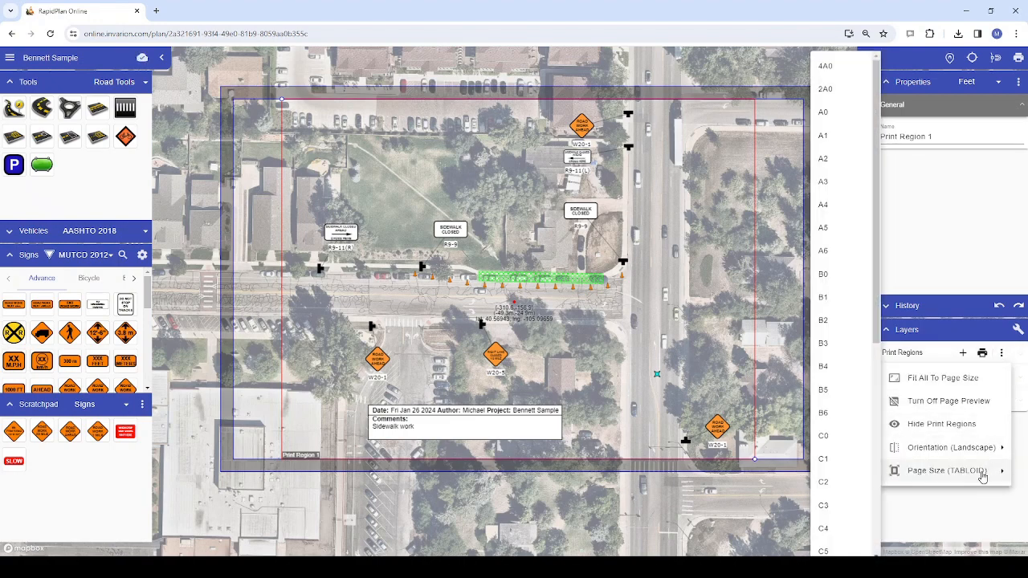
pyautogui.scroll(-2, 849, 460)
pyautogui.scroll(-3, 850, 459)
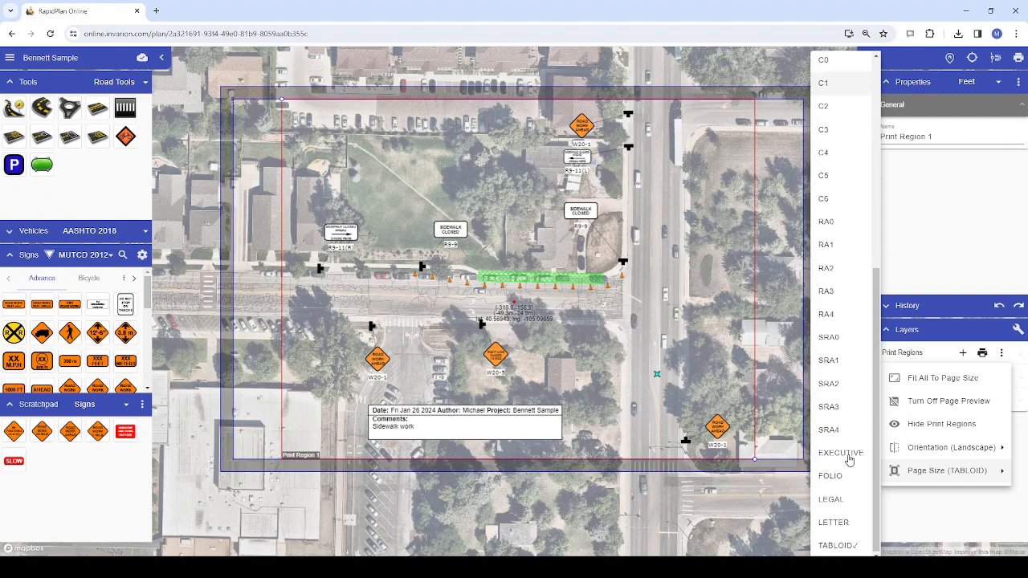
pyautogui.click(843, 526)
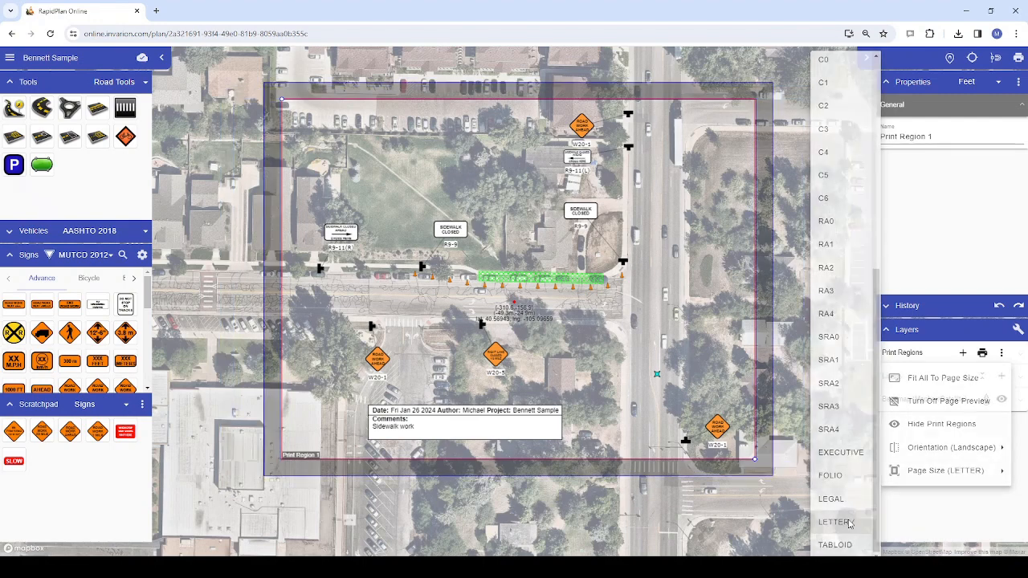
# Switch the print regions' page size back to TABLOID
pyautogui.click(1001, 353)
pyautogui.moveTo(893, 481)
pyautogui.scroll(-5, 843, 498)
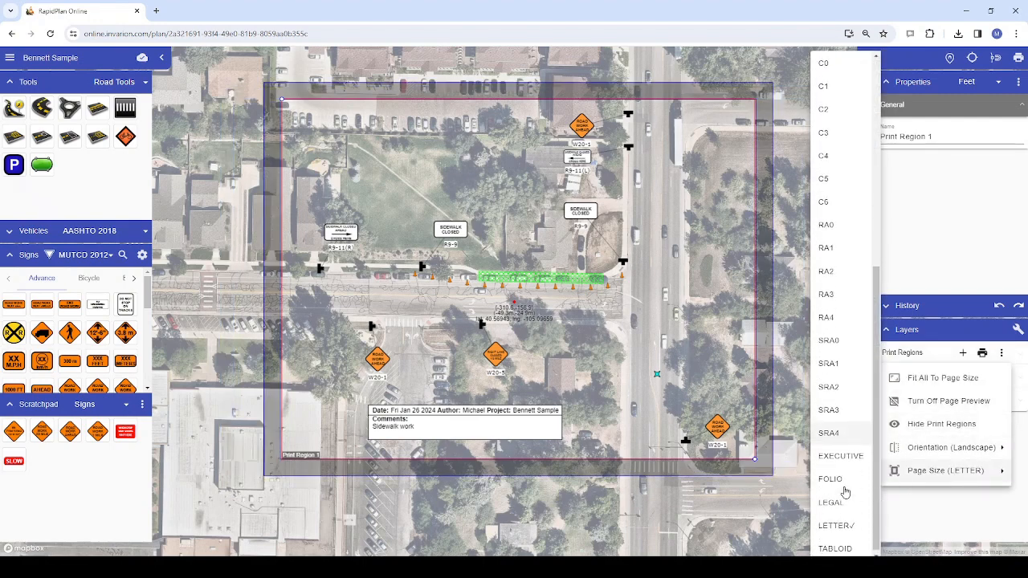
pyautogui.click(835, 541)
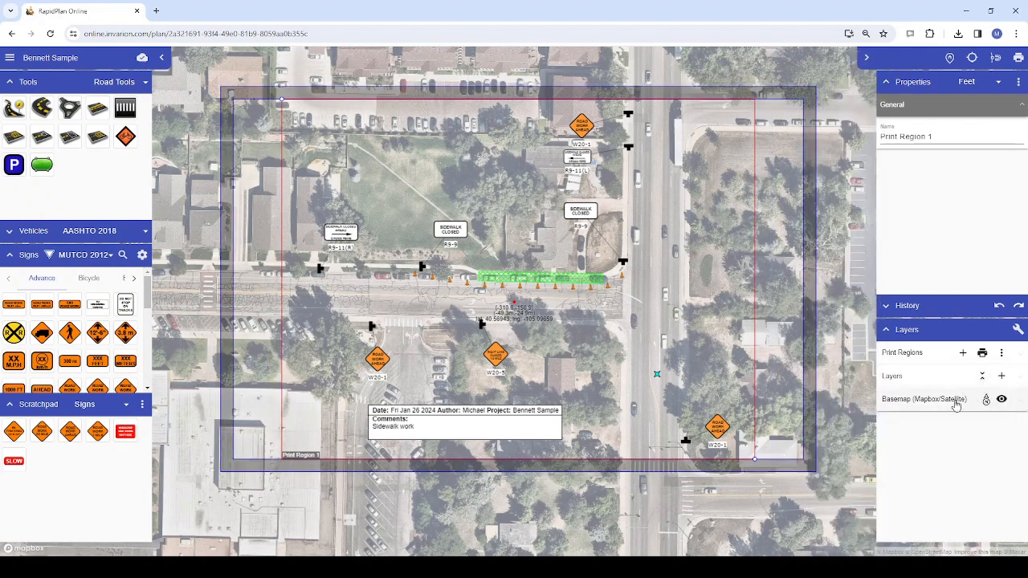
# Fit Print Region 1 to the page size and move the comments box into the region's lower-left corner
pyautogui.click(914, 356)
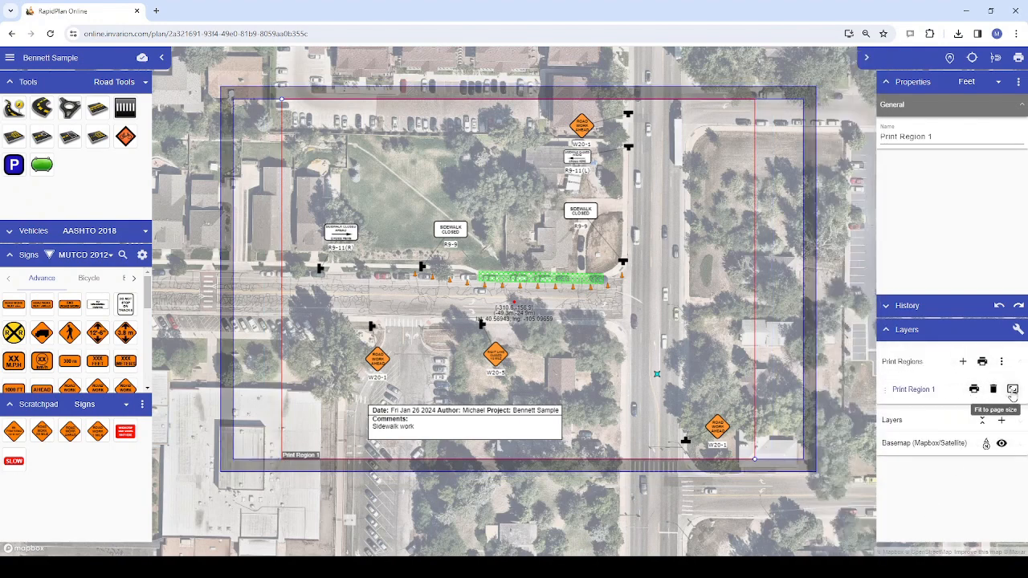
pyautogui.click(1013, 390)
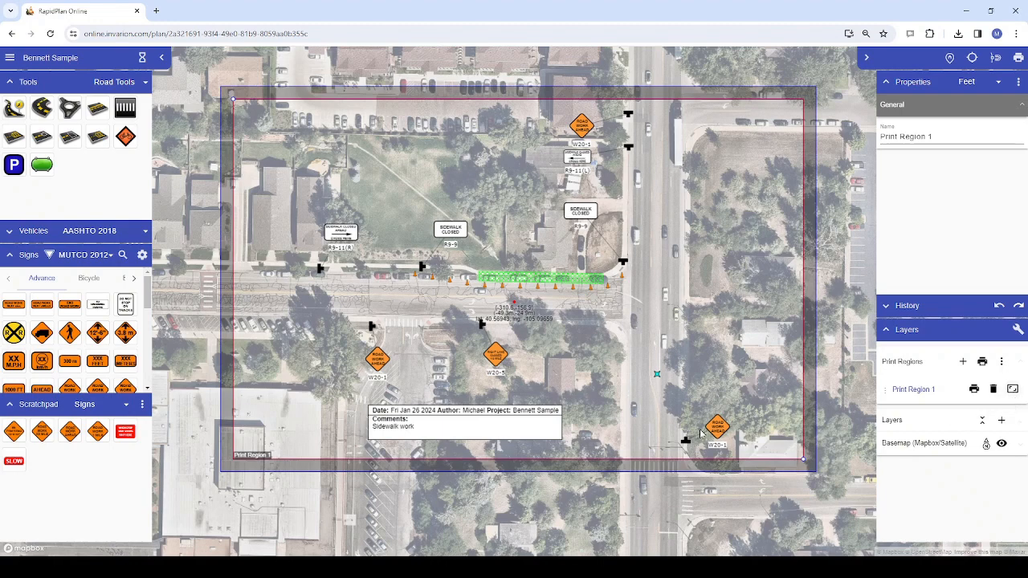
pyautogui.rightClick(491, 423)
pyautogui.moveTo(465, 424); pyautogui.dragTo(330, 443)
pyautogui.click(414, 300)
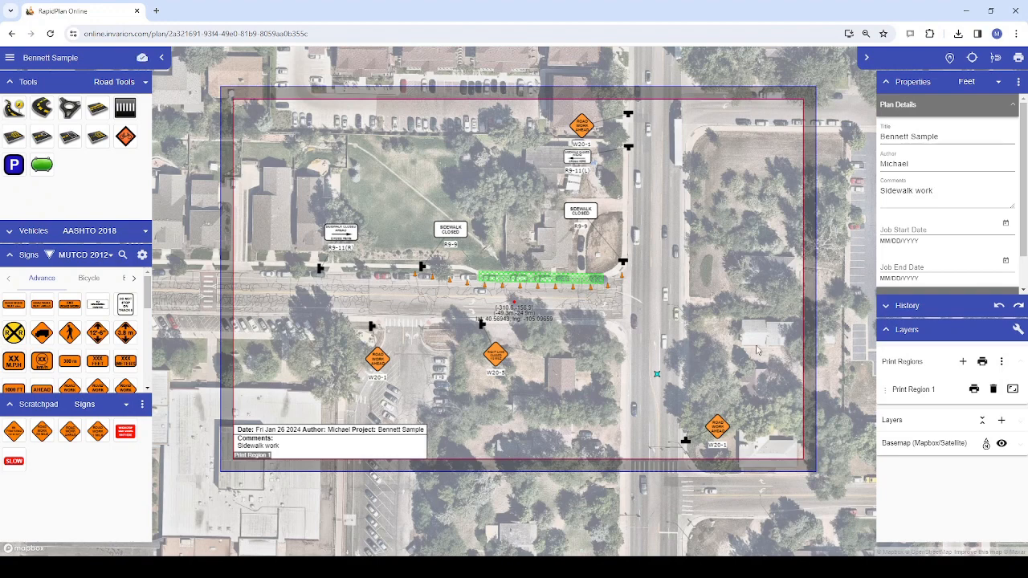
# Preview printing all regions, look at the list of included print regions, and close the preview
pyautogui.click(981, 362)
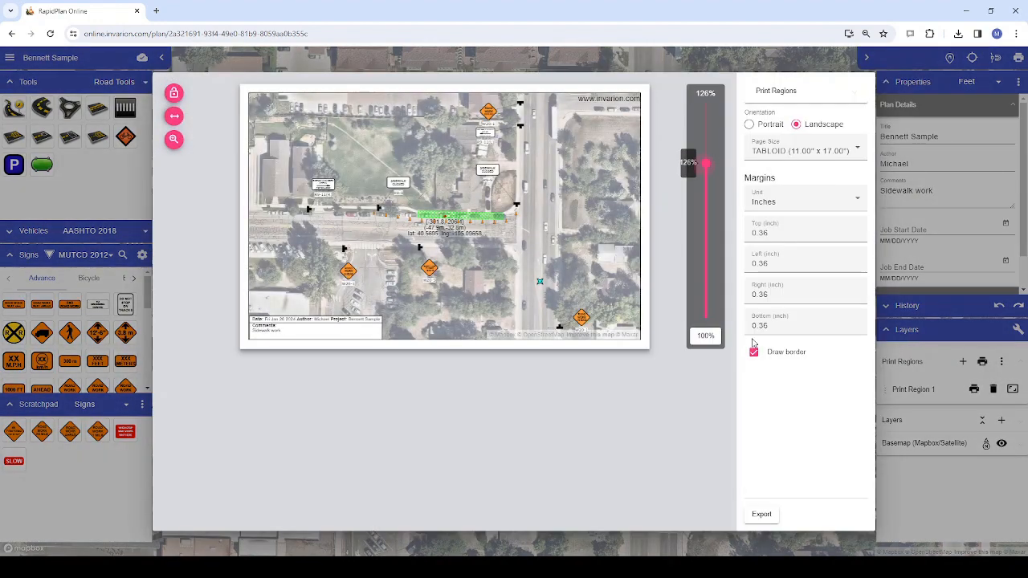
pyautogui.click(802, 97)
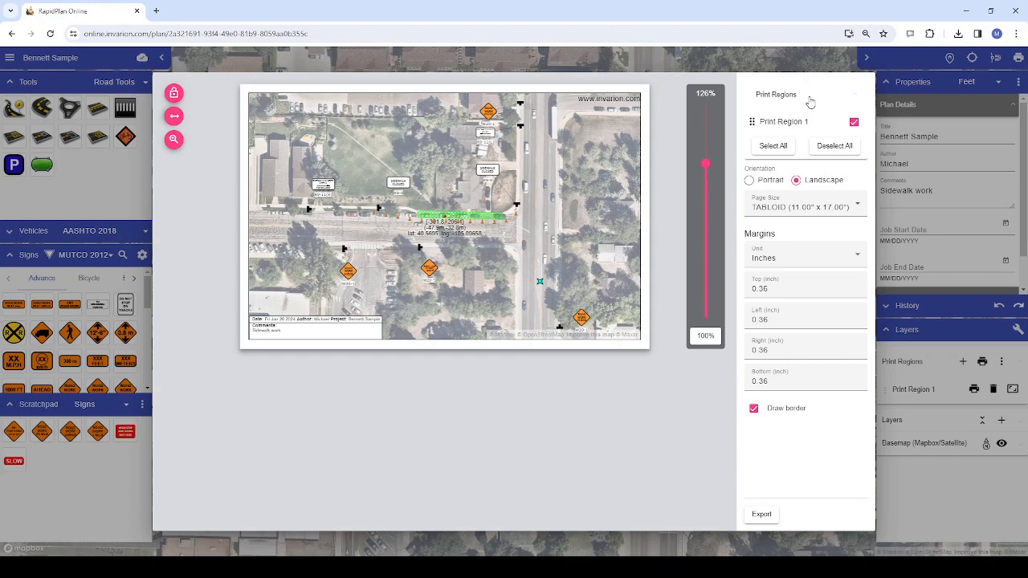
pyautogui.click(809, 98)
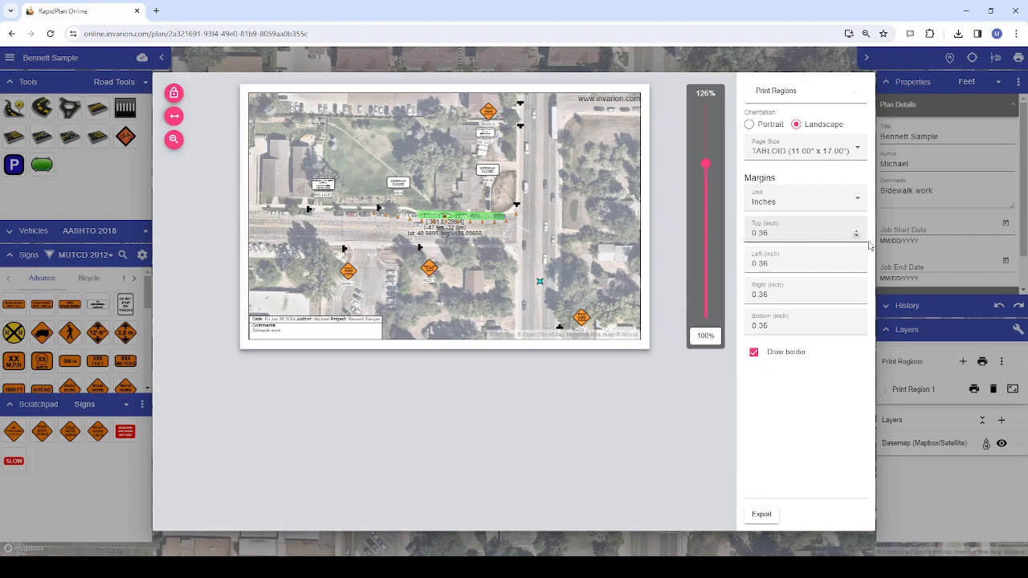
pyautogui.click(905, 265)
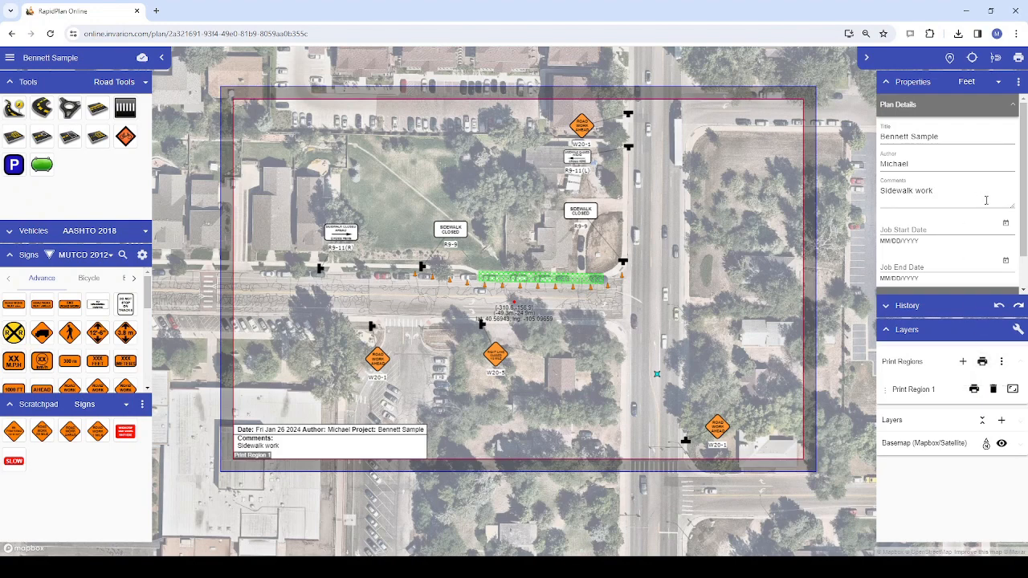
# Preview the whole plan for printing, select all print regions, check the export formats, and close without exporting
pyautogui.click(1018, 61)
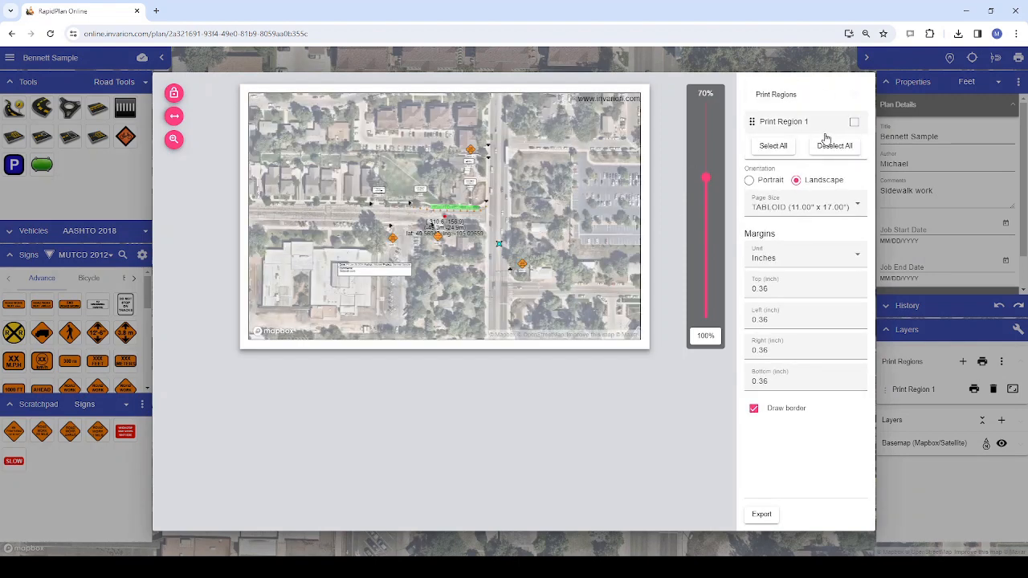
pyautogui.click(789, 147)
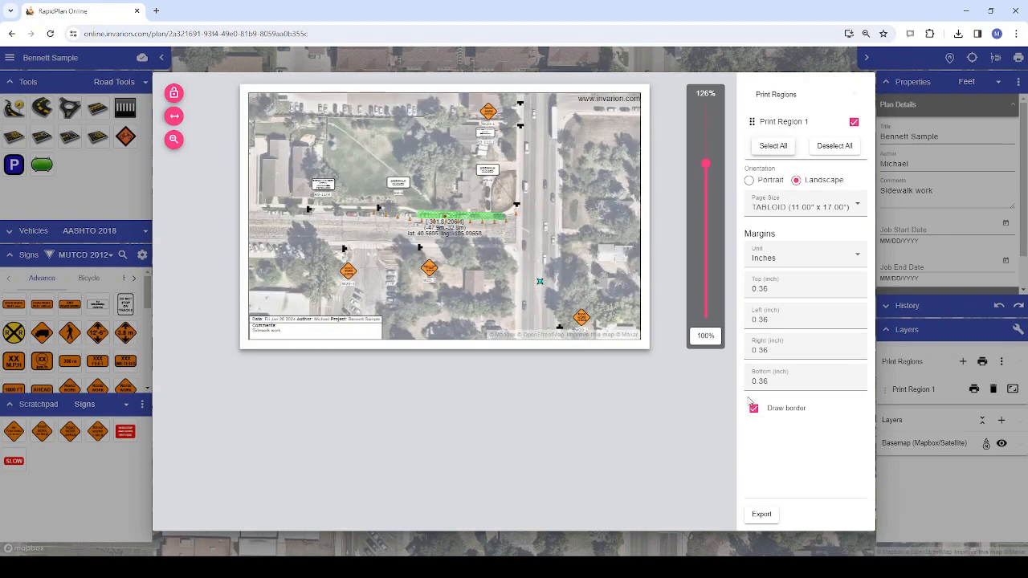
pyautogui.click(760, 517)
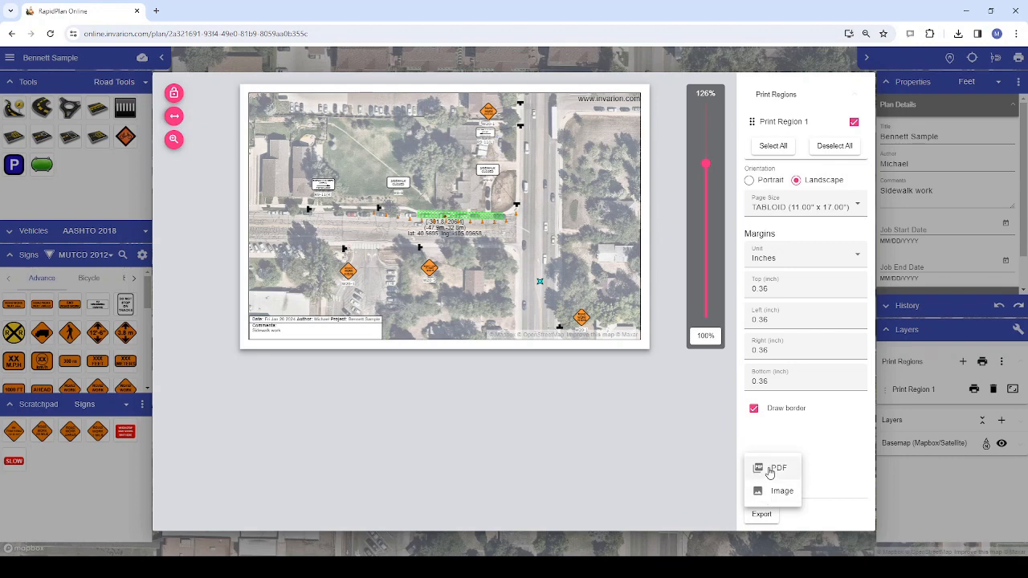
pyautogui.click(755, 432)
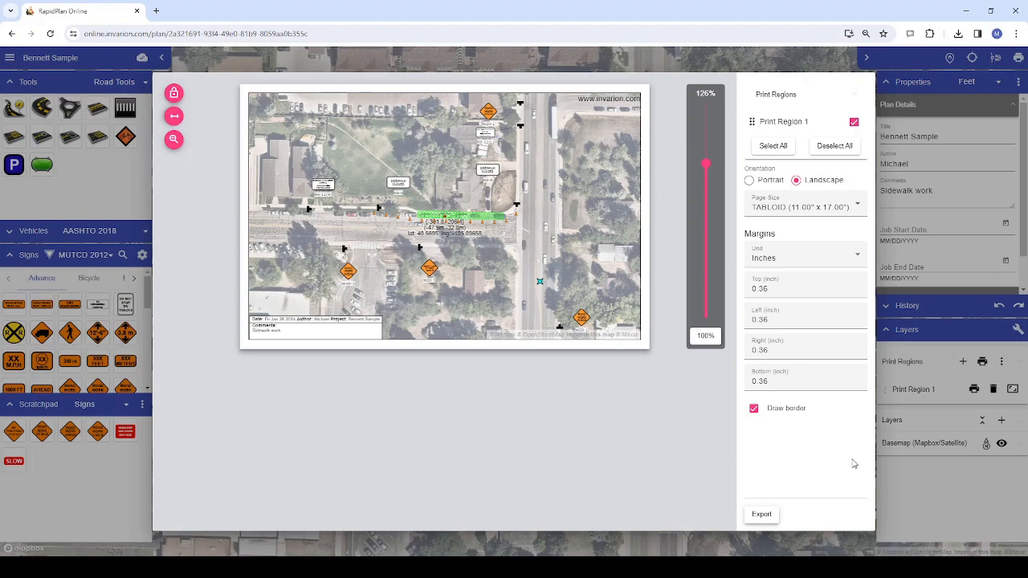
pyautogui.click(915, 477)
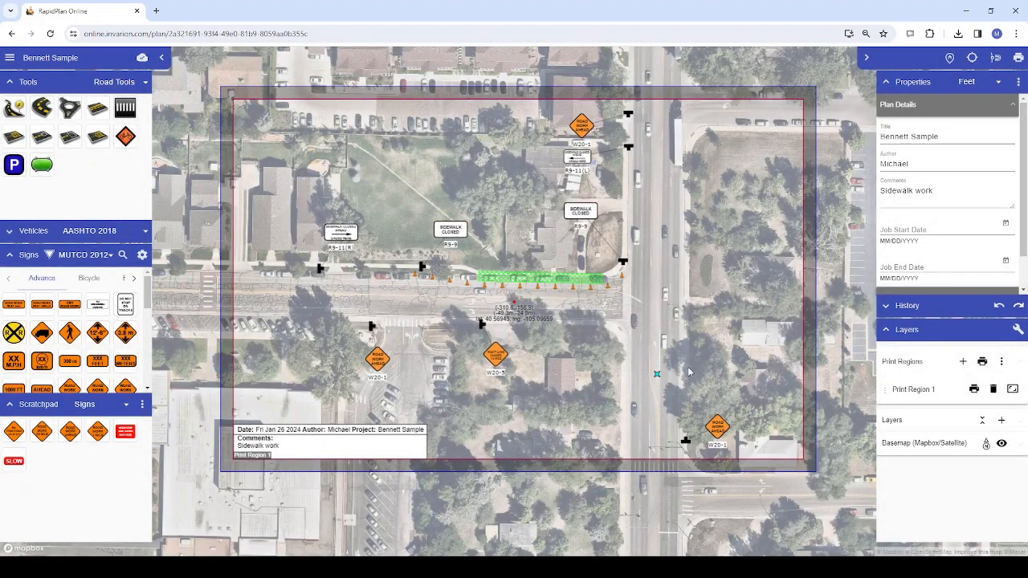
# Add a second print region overlapping the lower-left part of Print Region 1 and fit it to the page size
pyautogui.scroll(-1, 633, 357)
pyautogui.moveTo(633, 356); pyautogui.dragTo(711, 313)
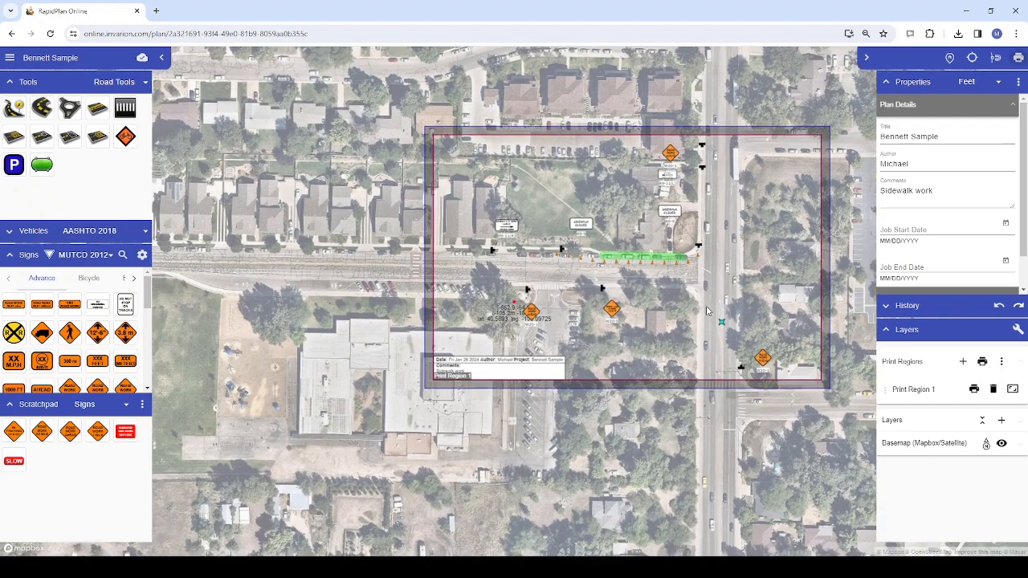
pyautogui.click(965, 363)
pyautogui.click(948, 387)
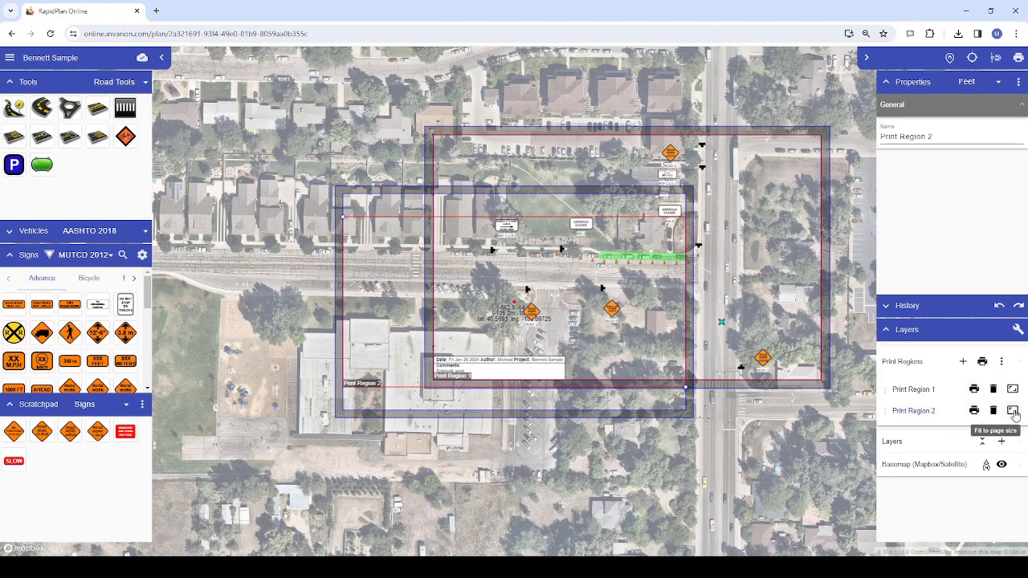
pyautogui.click(1012, 411)
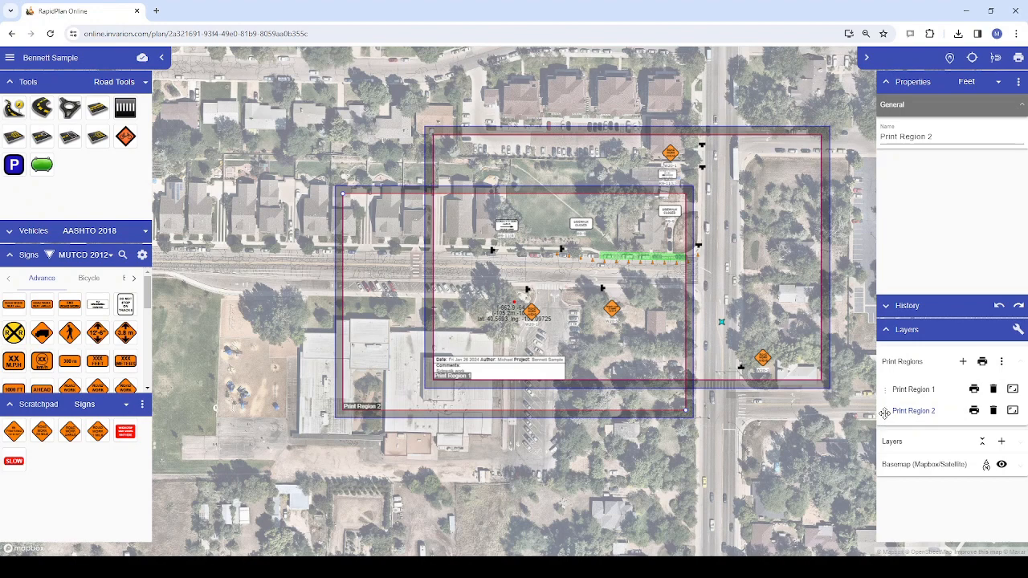
pyautogui.moveTo(885, 413)
pyautogui.mouseDown()
pyautogui.moveTo(886, 389)
pyautogui.moveTo(889, 415)
pyautogui.mouseUp()
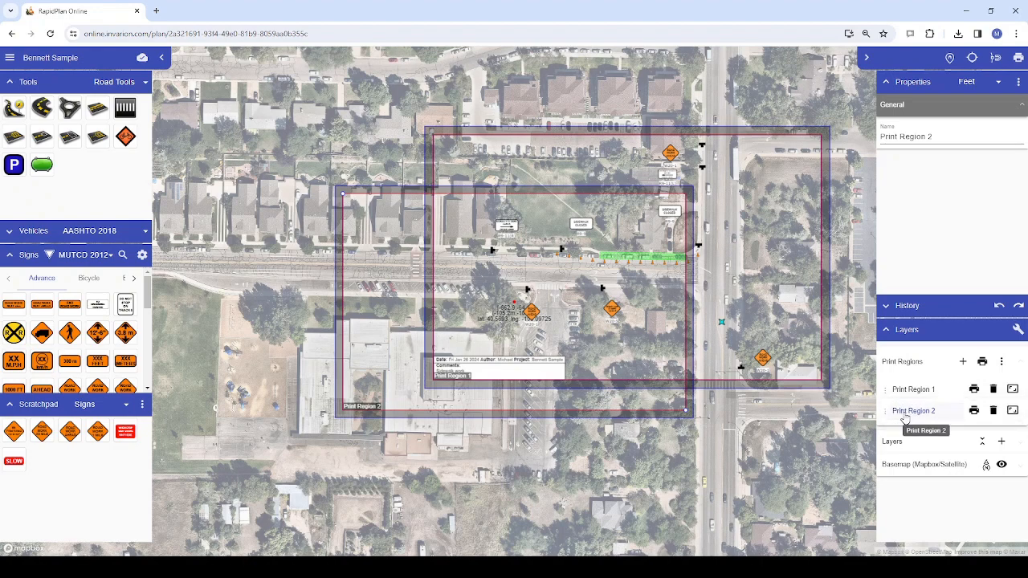
# Preview both print regions as separate pages, check the available export format, and close without exporting
pyautogui.click(983, 363)
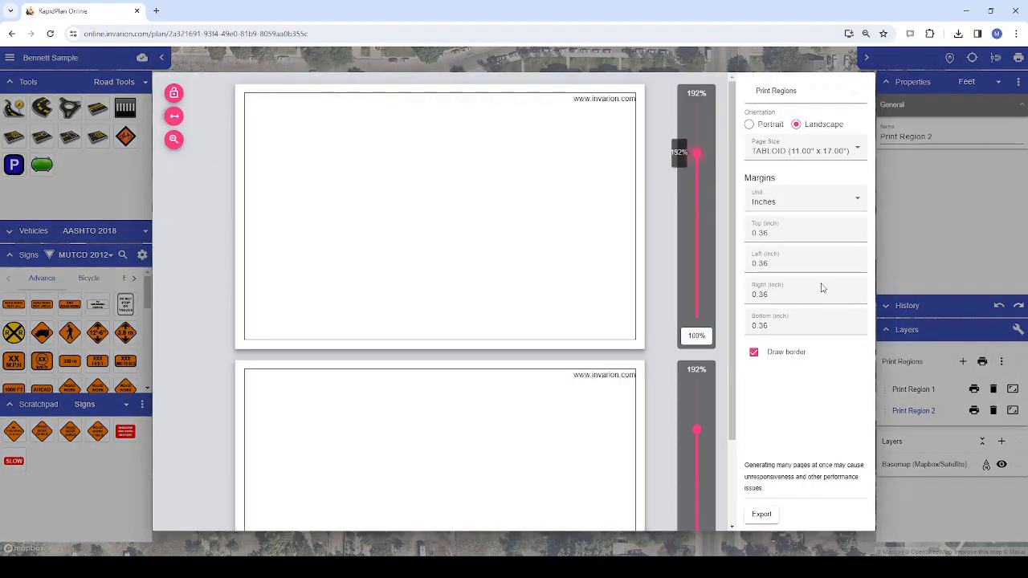
pyautogui.moveTo(732, 243)
pyautogui.mouseDown()
pyautogui.moveTo(731, 326)
pyautogui.moveTo(731, 261)
pyautogui.mouseUp()
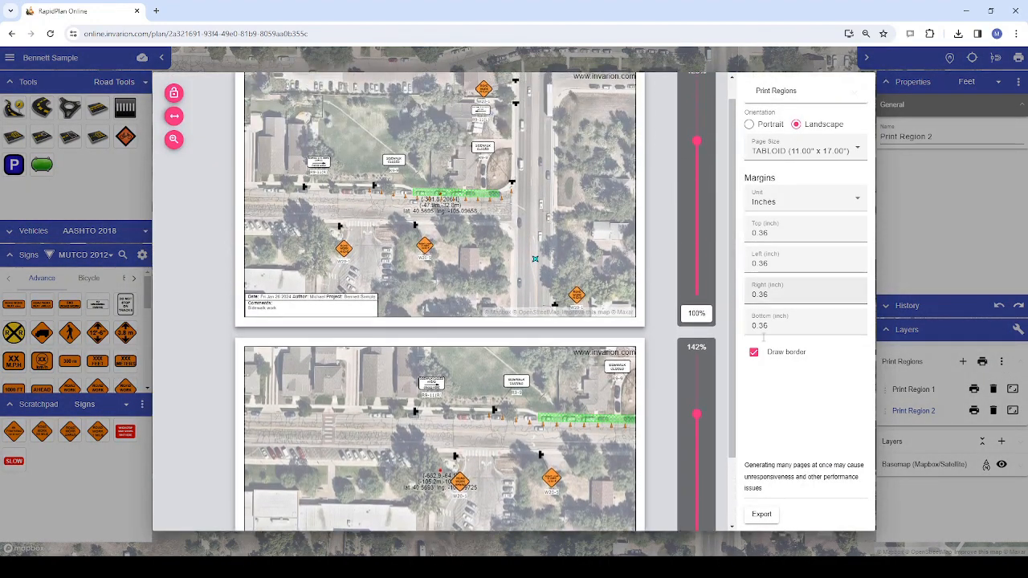
pyautogui.click(773, 522)
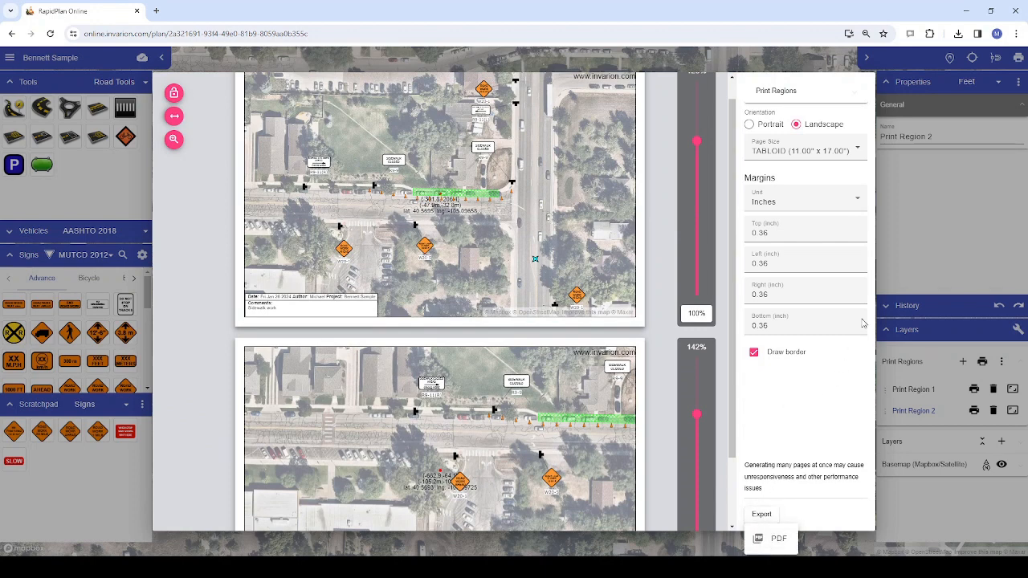
pyautogui.click(920, 275)
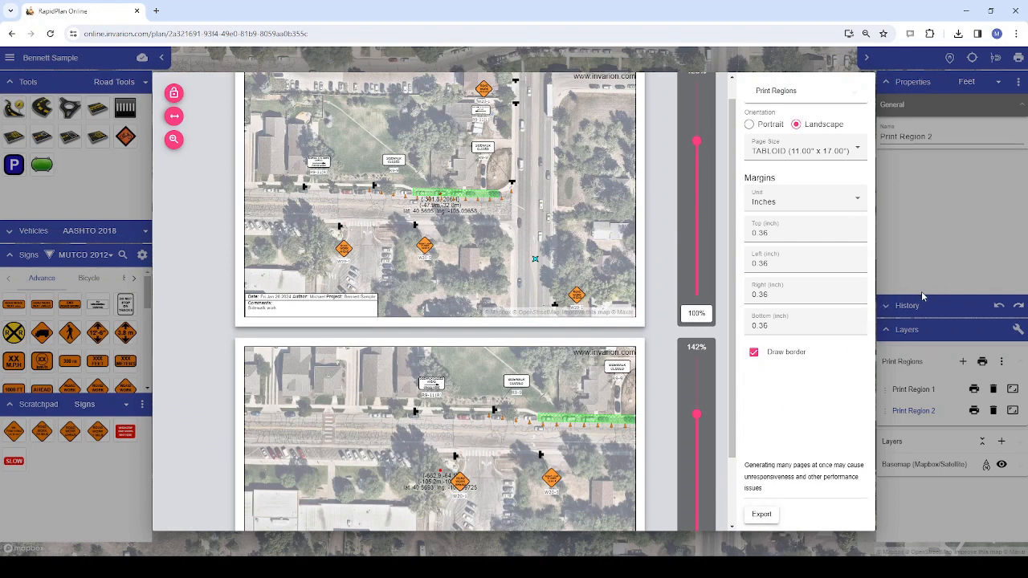
pyautogui.click(949, 239)
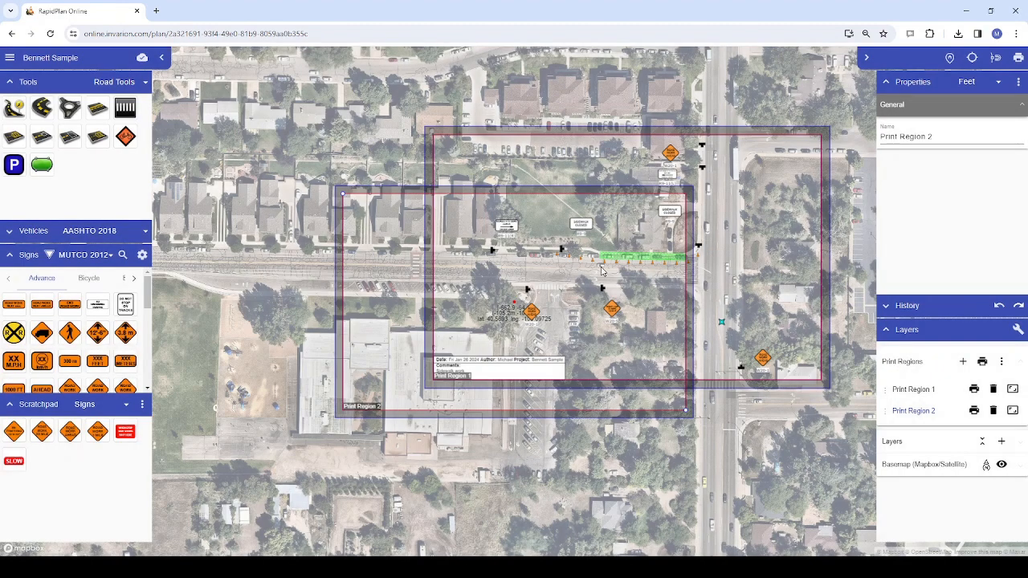
pyautogui.click(575, 275)
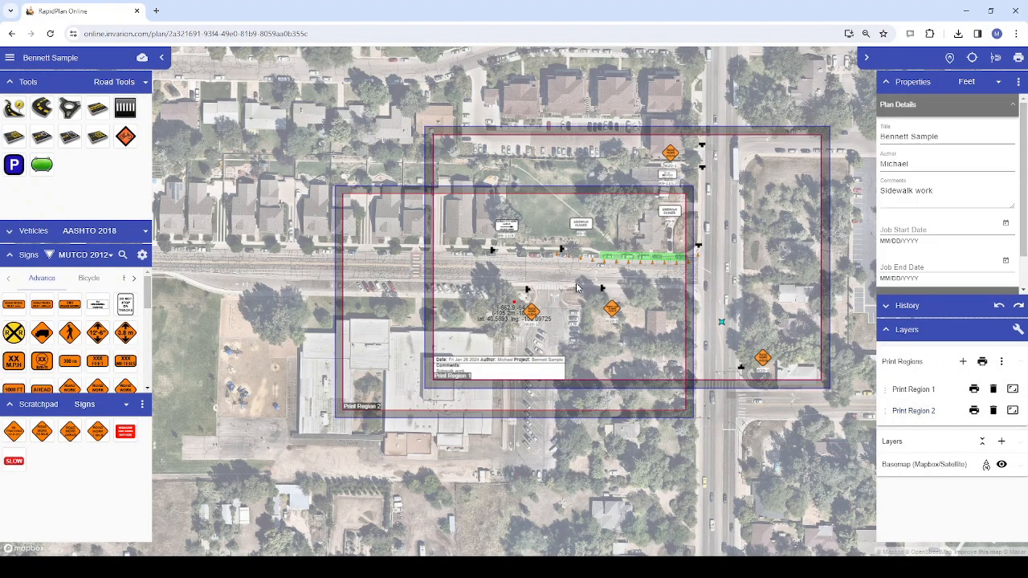